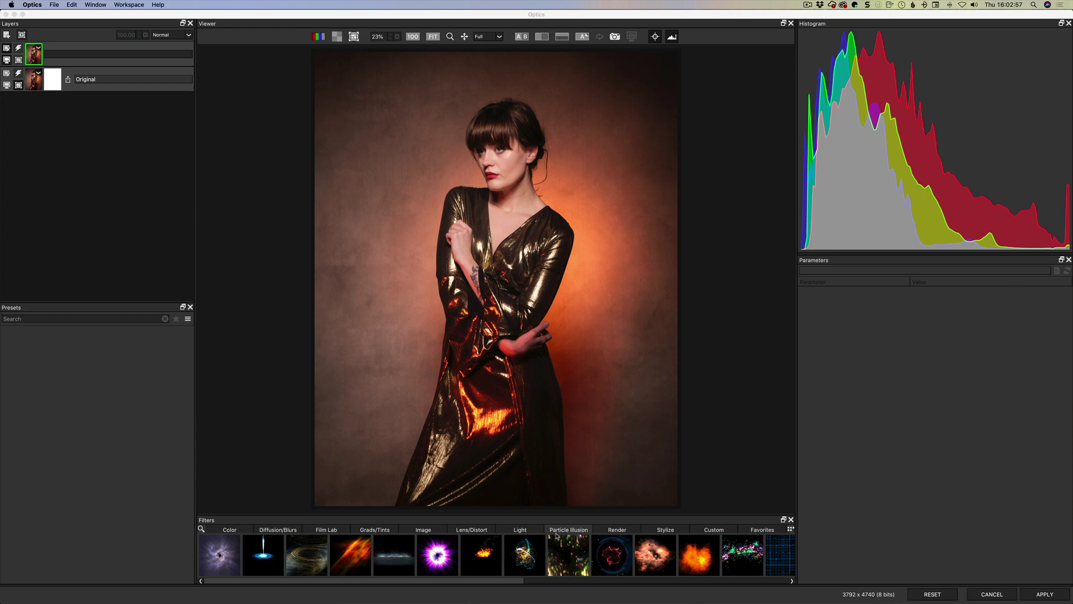
Step: Search the filters for 'beauty' and add Beauty Studio with its Default smoothing preset
click(202, 528)
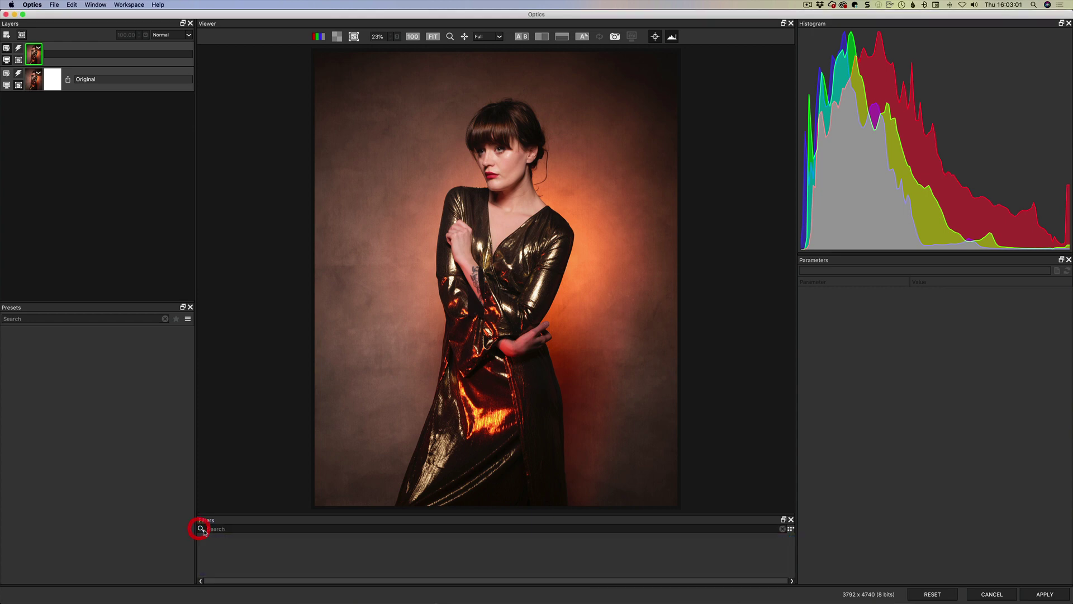
text(bea)
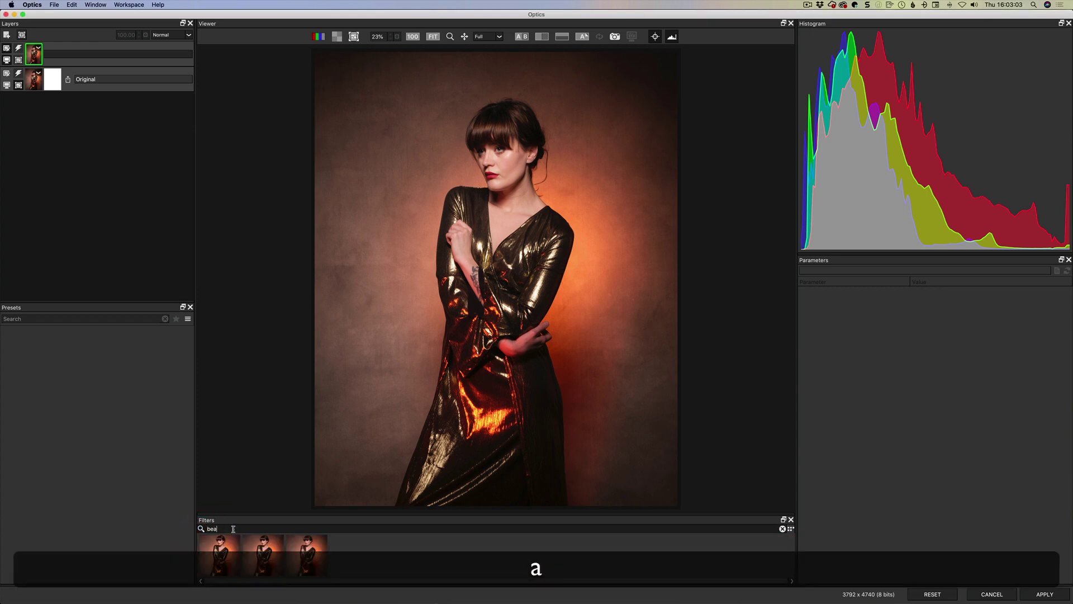
text(t)
key(BackSpace)
text(uty)
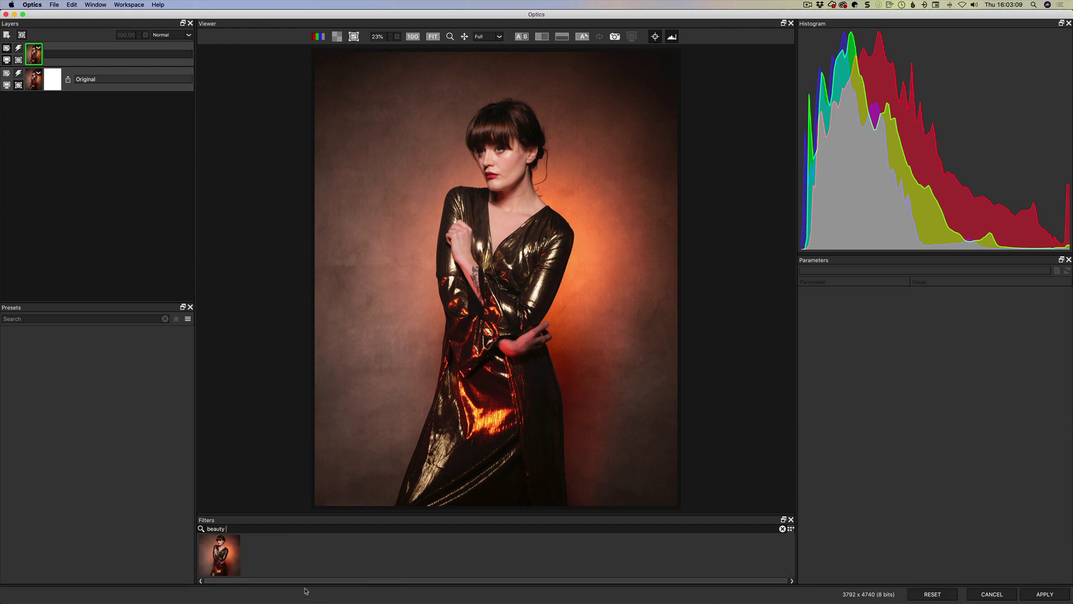
drag(273, 515, 271, 495)
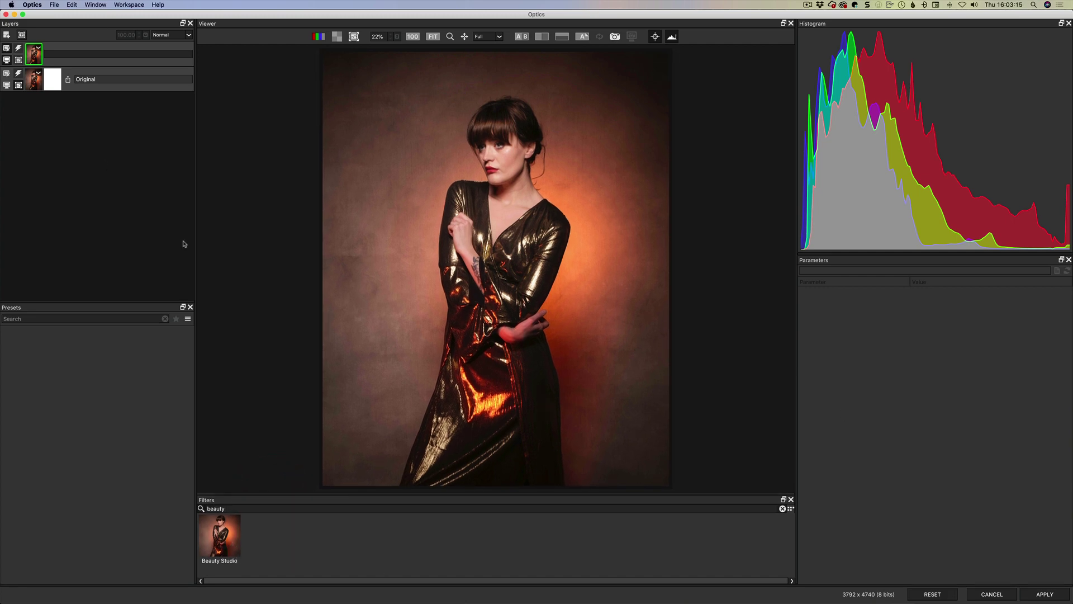
click(219, 538)
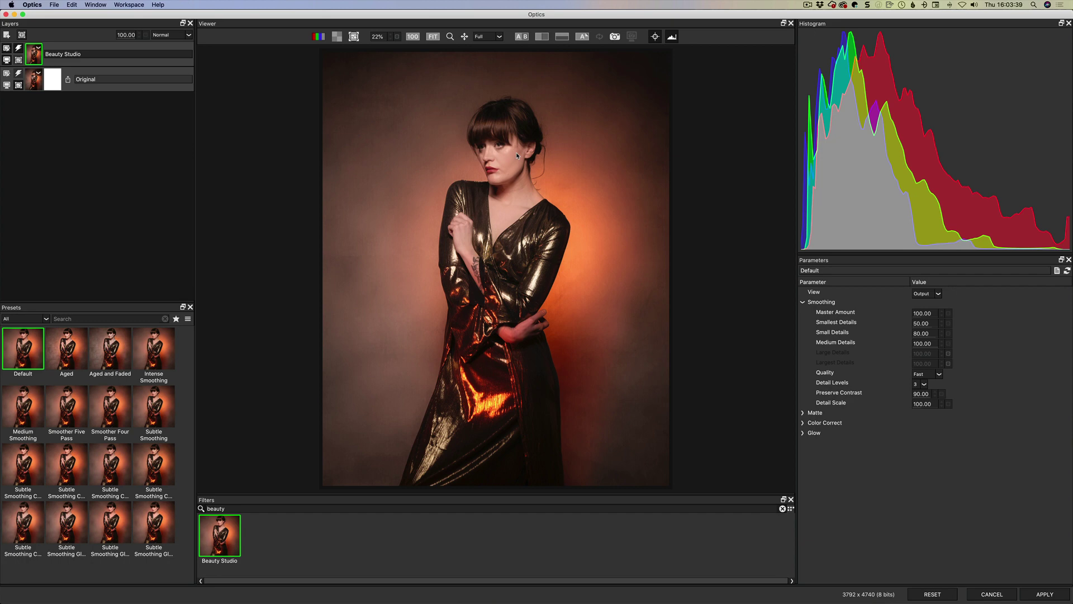
click(926, 293)
click(921, 312)
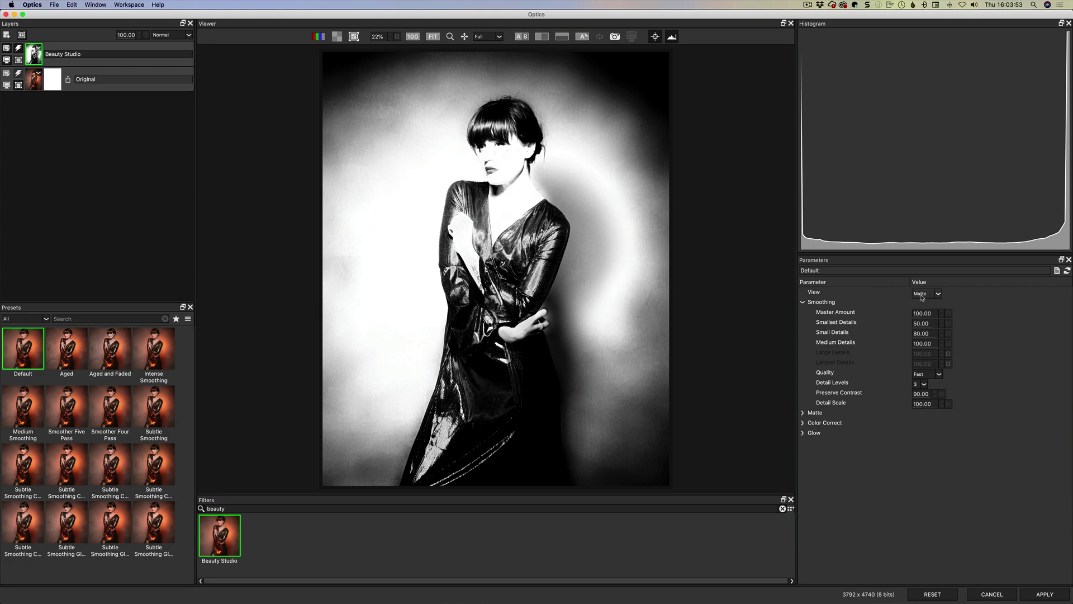
click(923, 295)
click(919, 304)
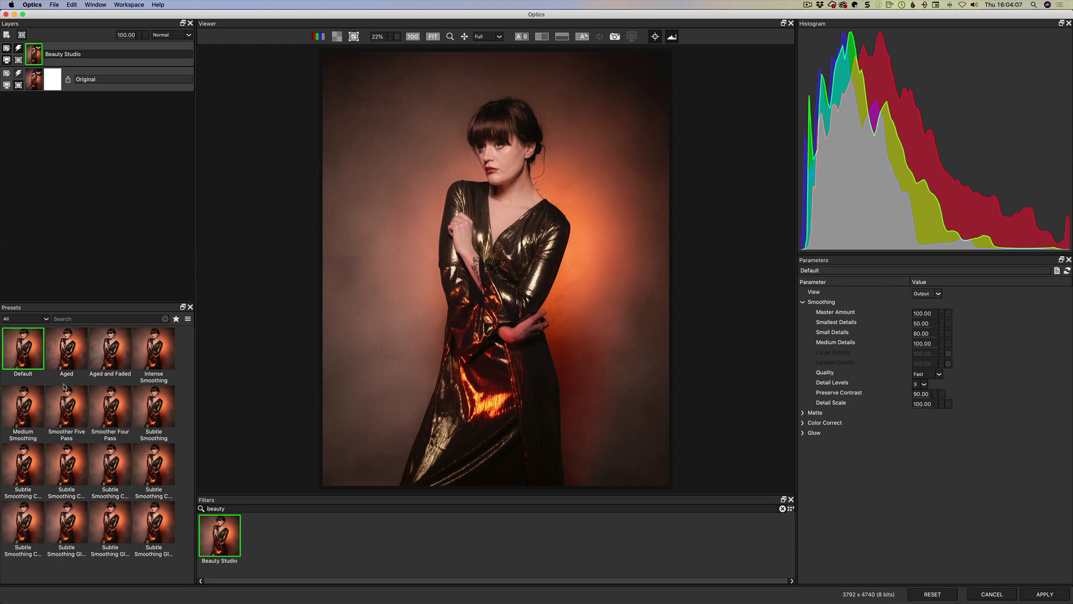
Step: Clear the 'beauty' filter search, briefly try 'part', and restore the Particle Illusion category thumbnails
click(229, 509)
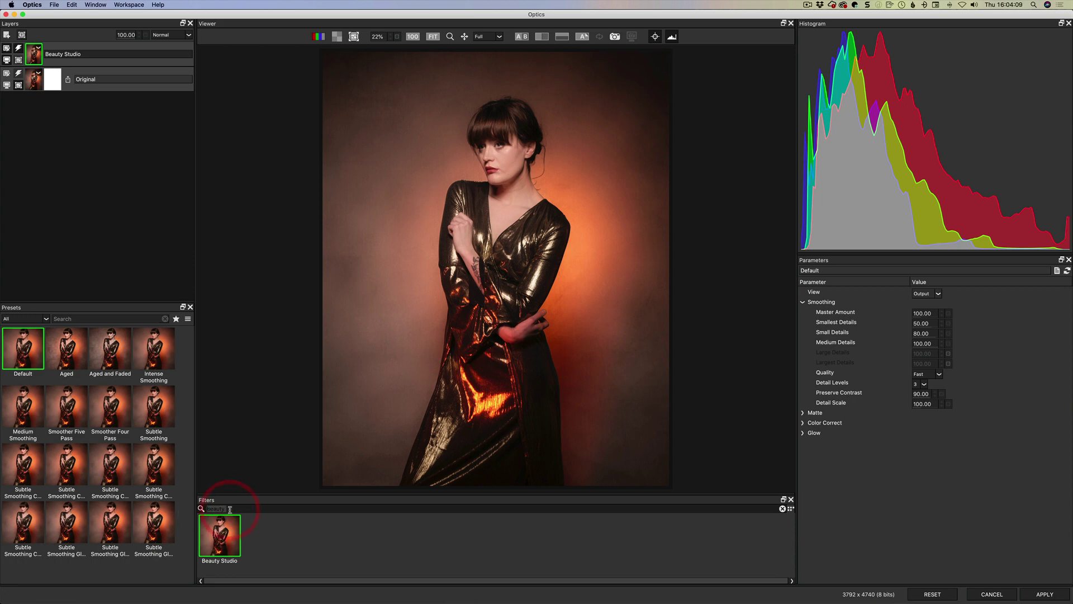
key(BackSpace)
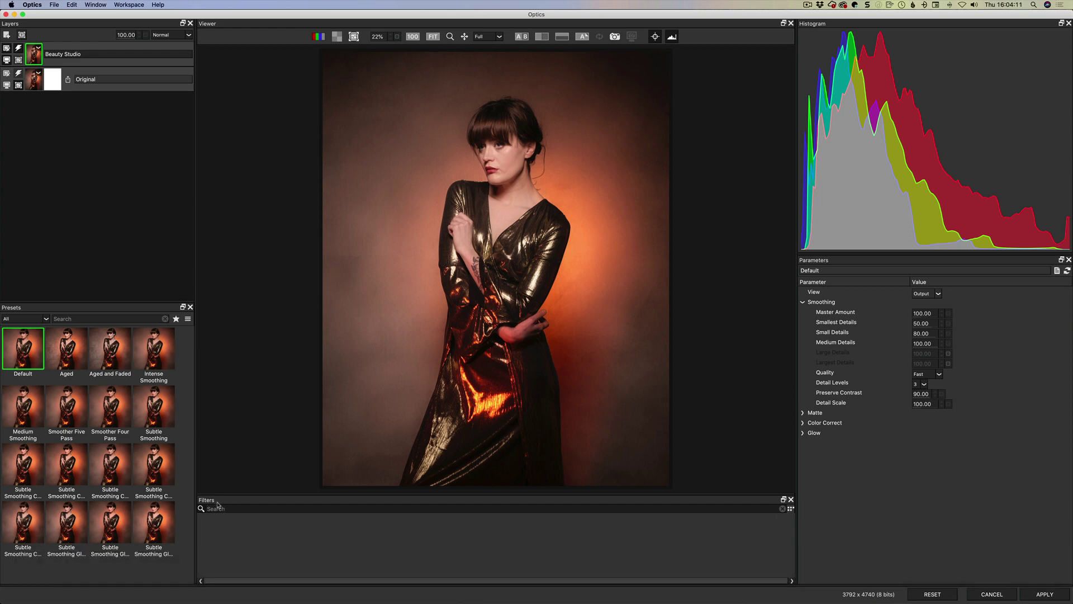
click(217, 506)
text(part)
key(BackSpace)
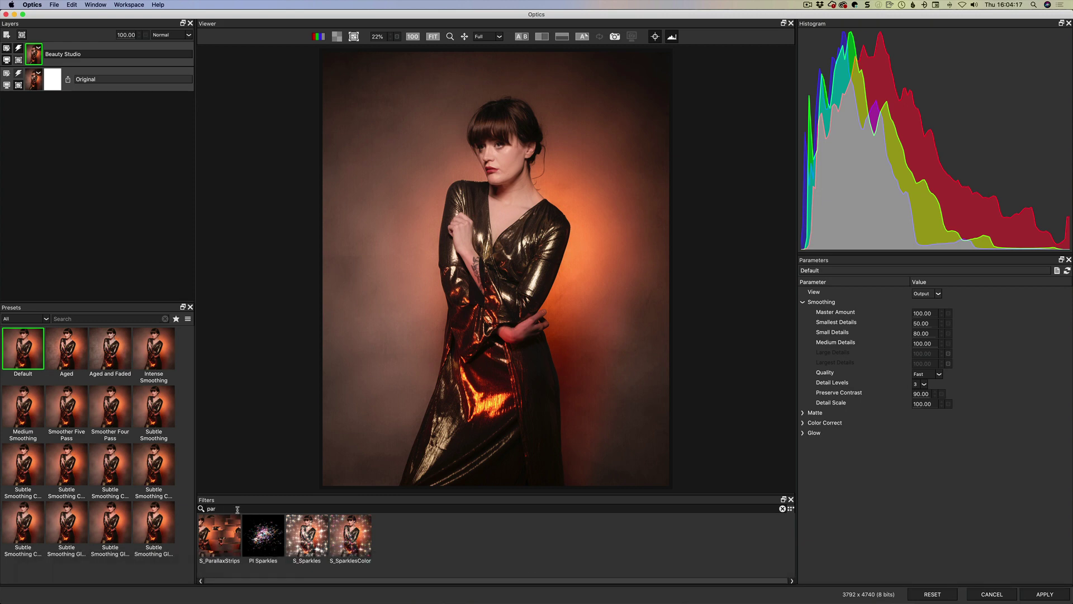
key(BackSpace)
key(BackSpace)
key(BackSpace)
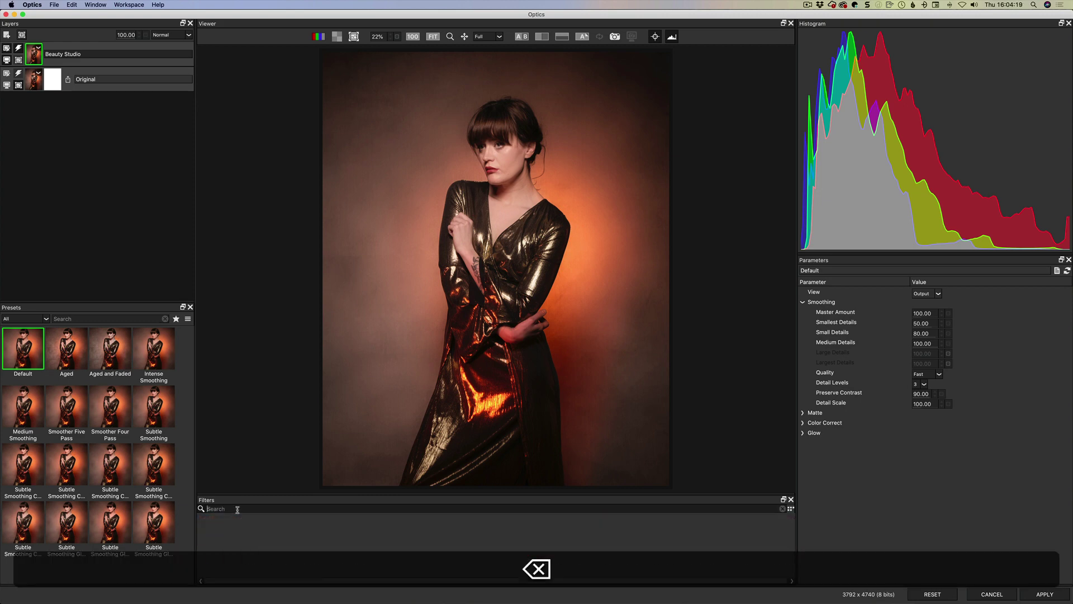
click(781, 509)
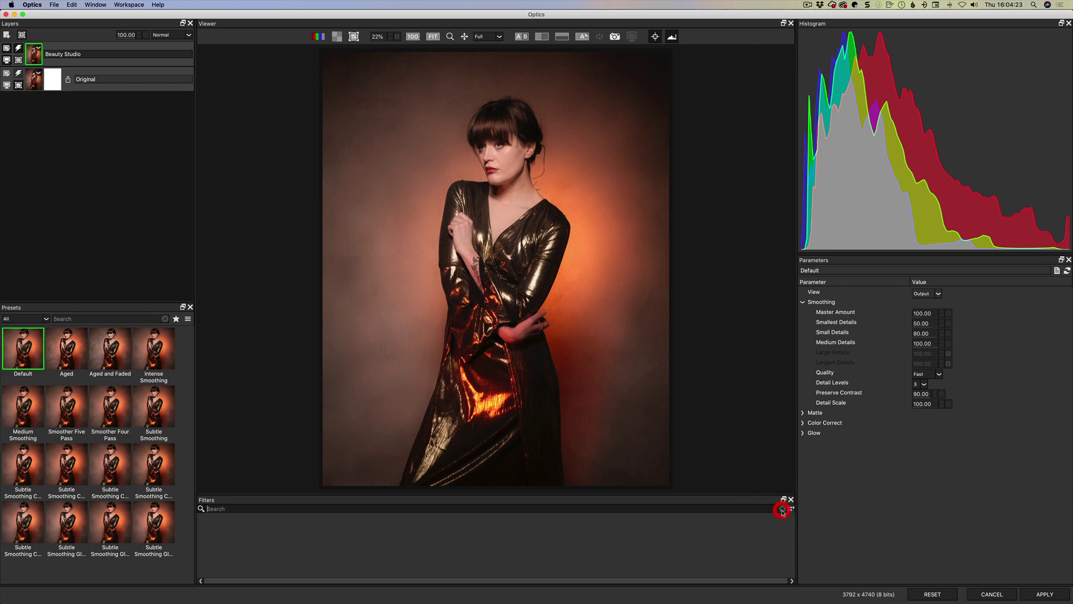
click(781, 510)
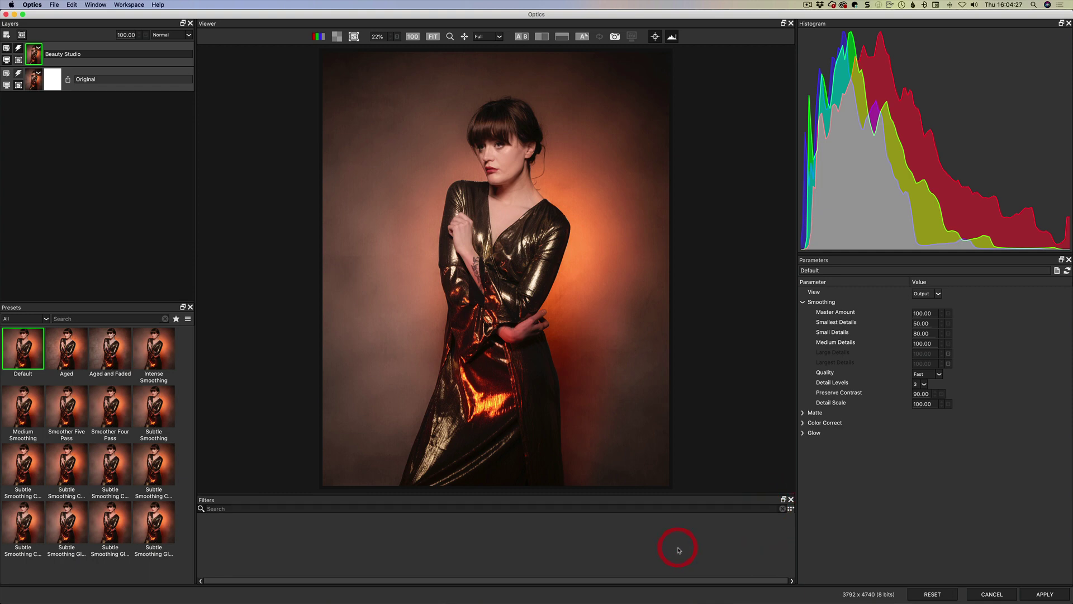
click(601, 508)
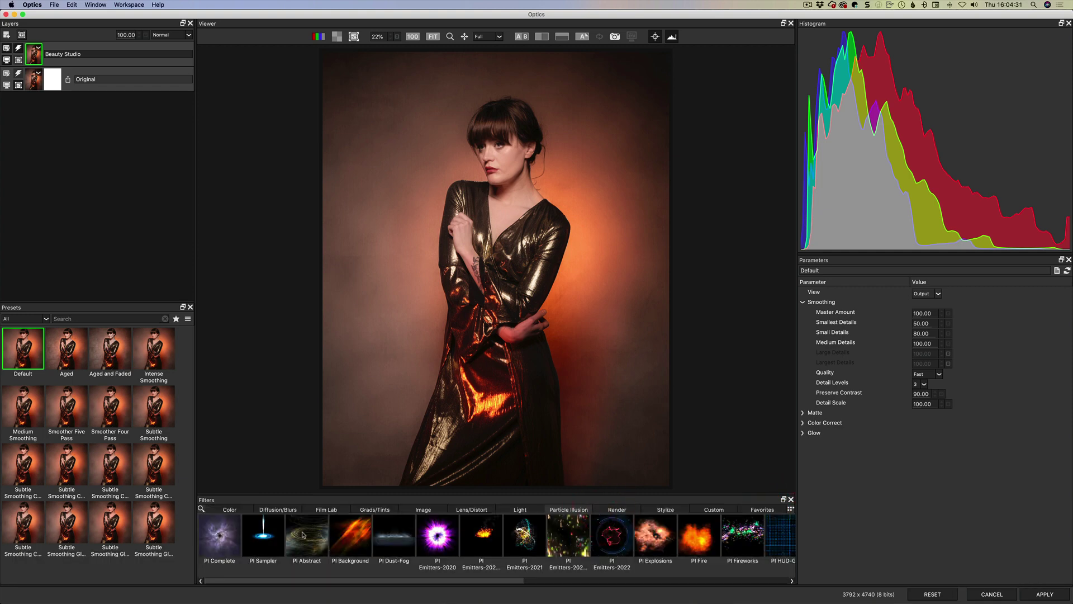
Step: Add PI Complete with the Wormhole Storm Large preset and advance Time to frame 209
click(222, 545)
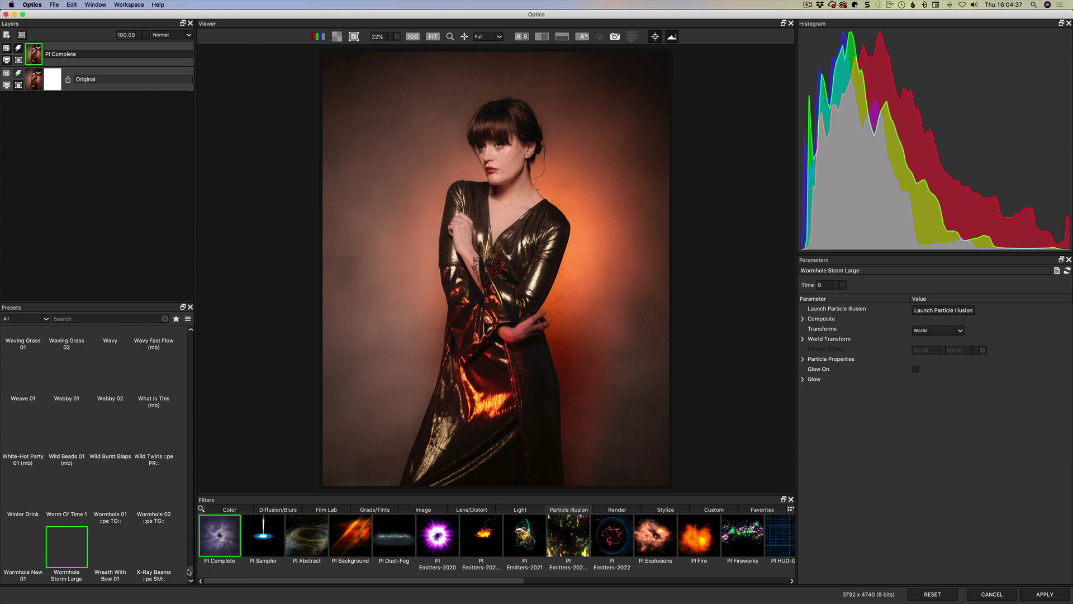
drag(191, 573, 190, 333)
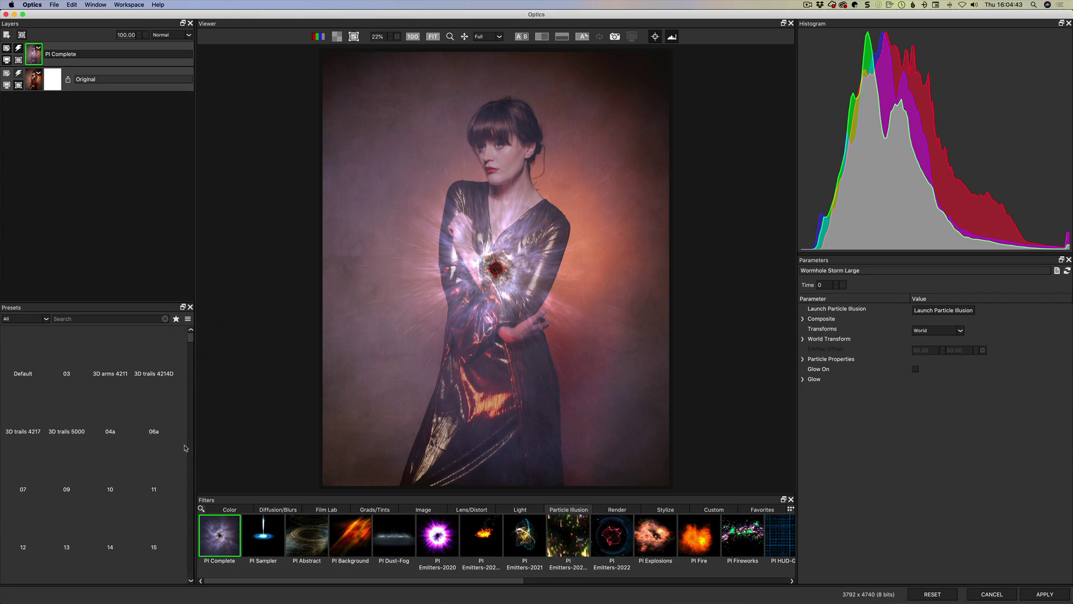
click(85, 318)
text(fire)
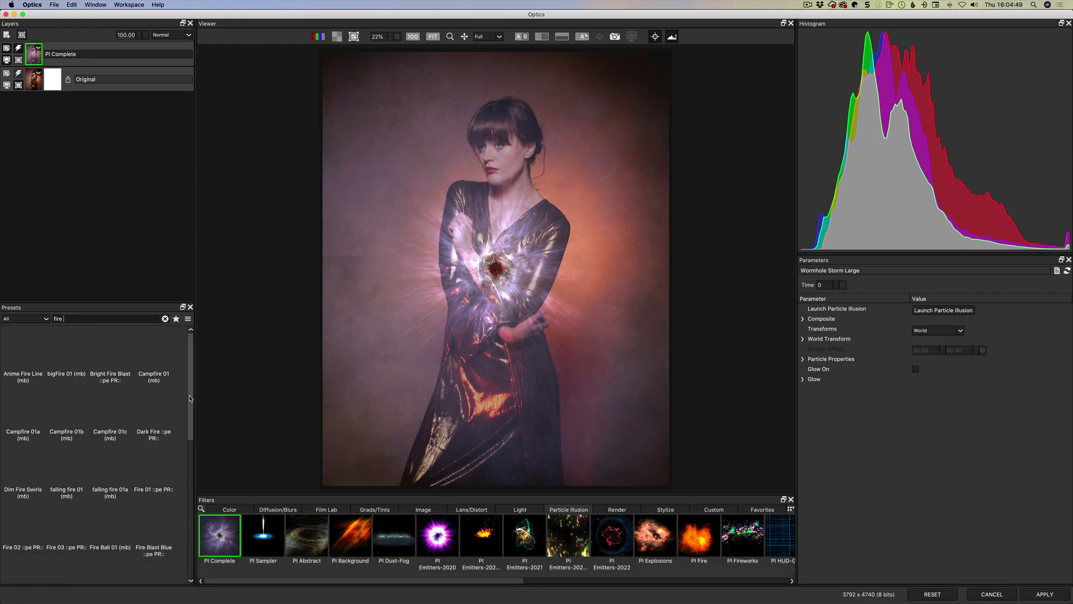
scroll(111, 447, down, 10)
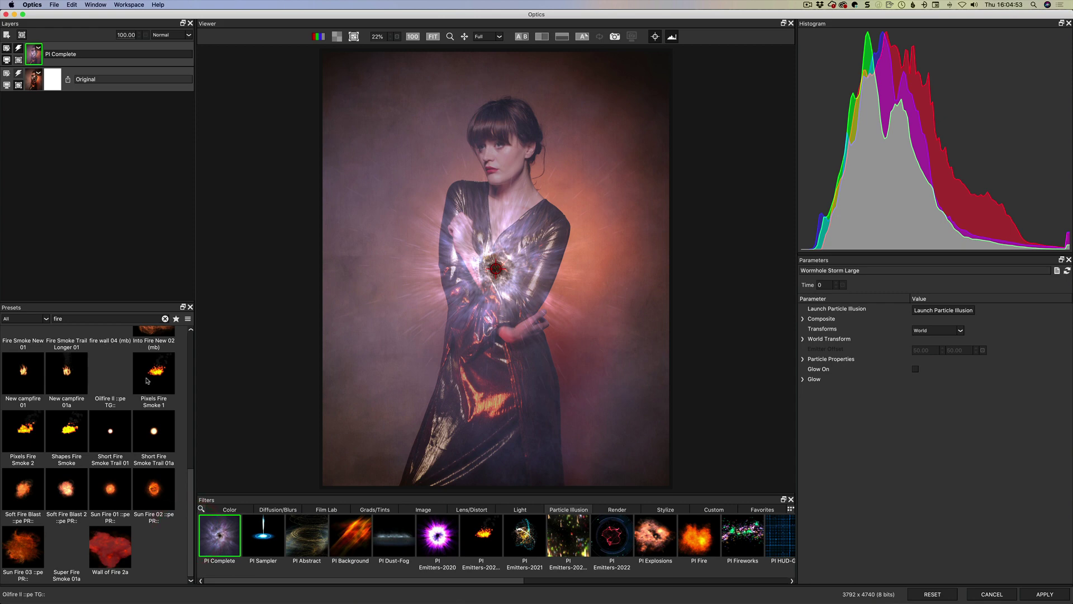
double_click(85, 318)
text(smoke)
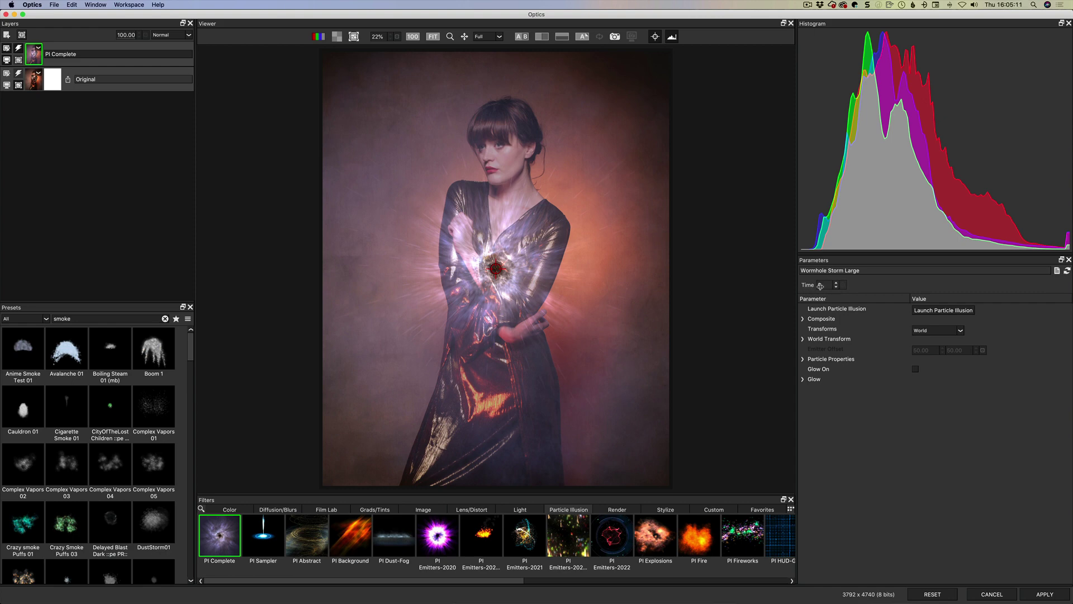
drag(823, 286, 912, 286)
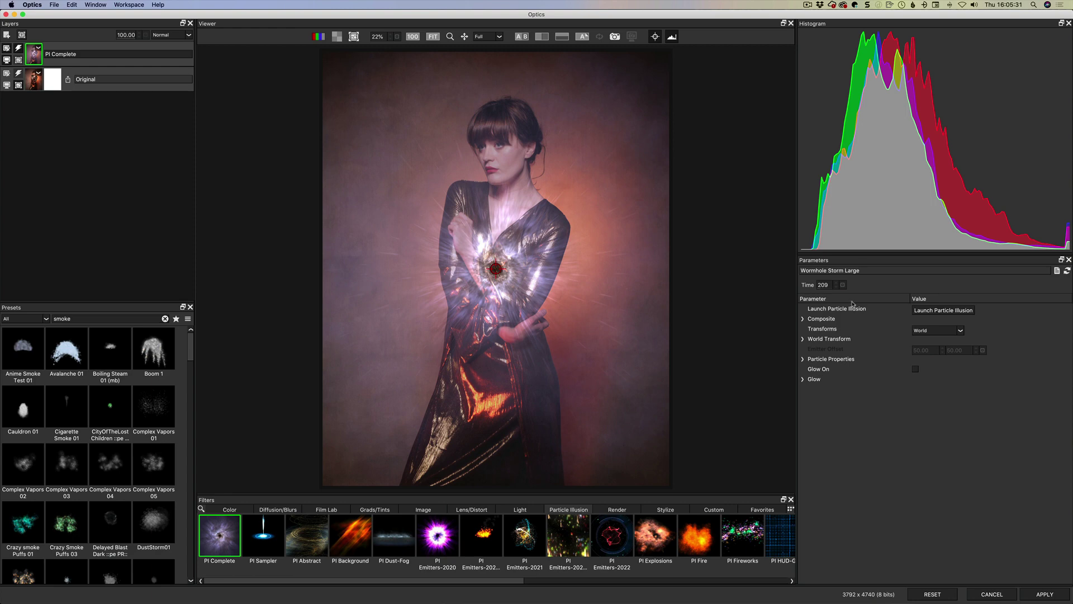
Step: Switch to PI Fire with the Into Fire New 02 (mb) preset at time 64
click(691, 537)
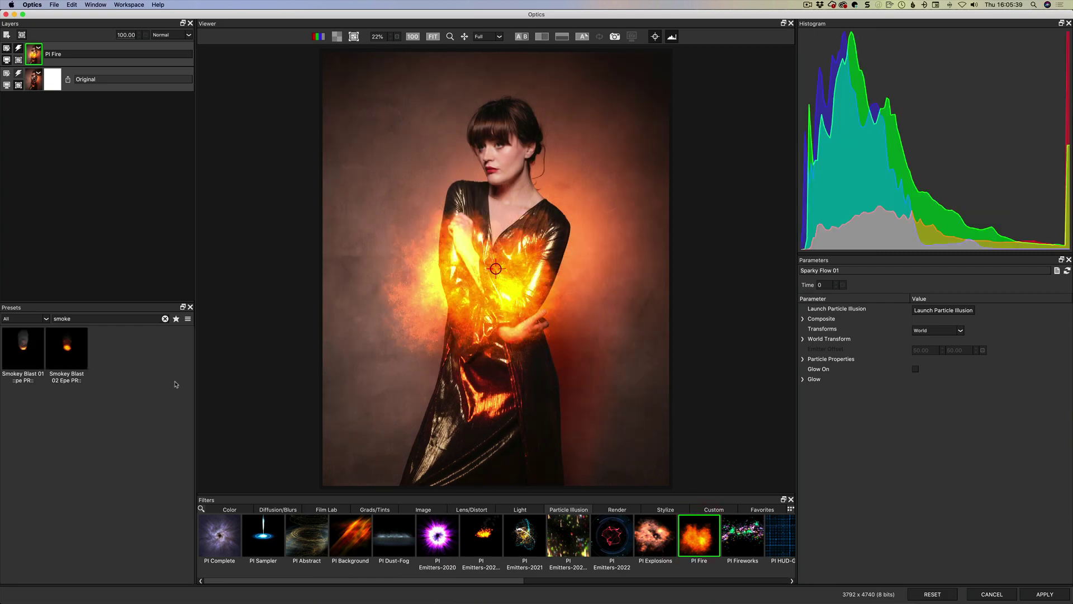
click(165, 319)
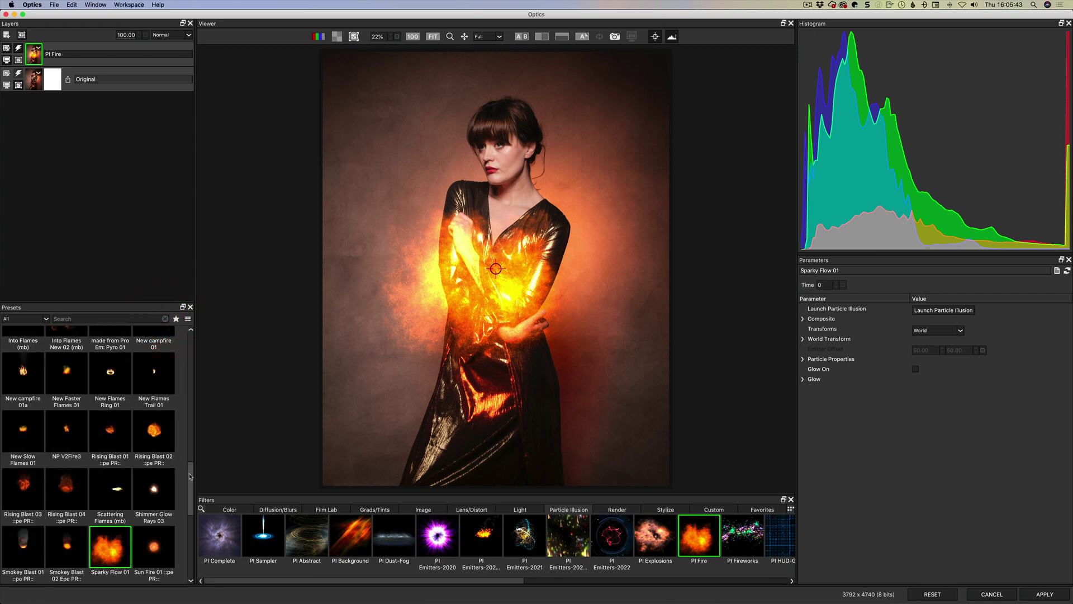
drag(188, 472, 189, 442)
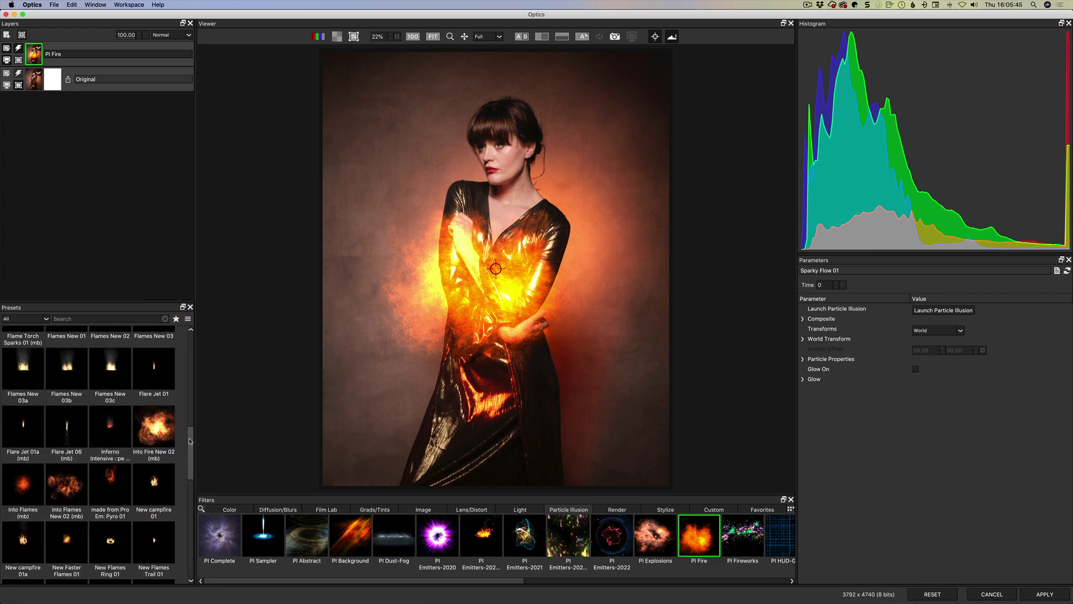
click(158, 433)
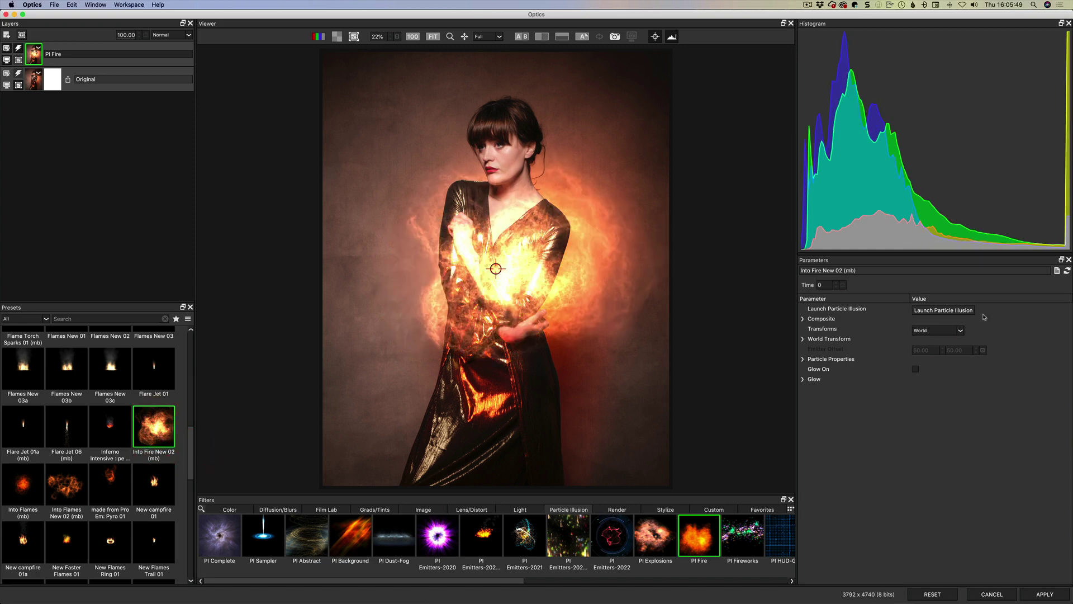
drag(823, 285, 856, 290)
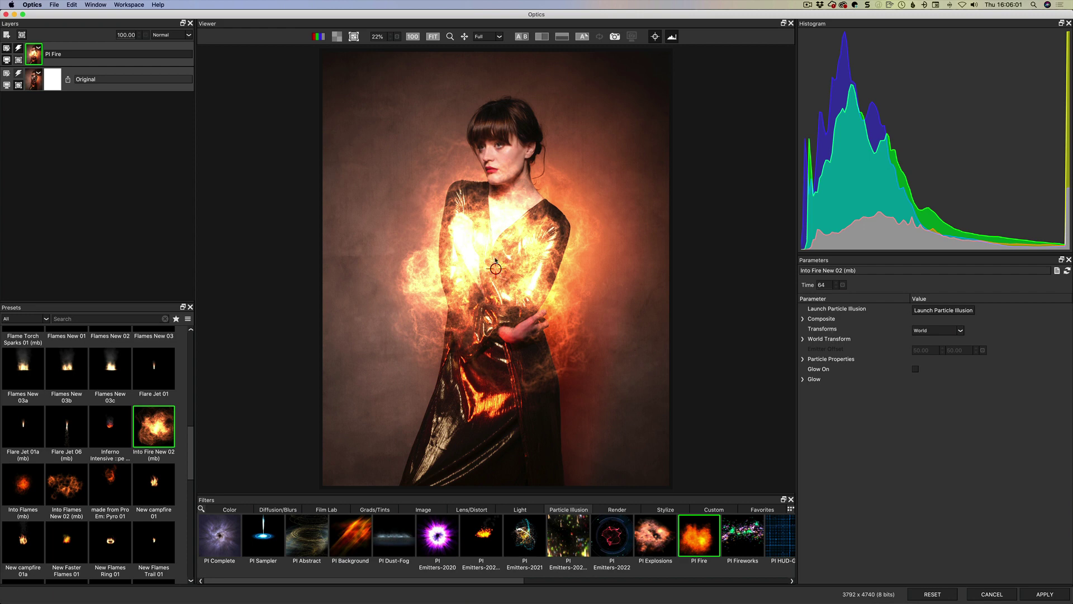
Step: Set World Transform Master Scale to 139 and Particle Properties Random Seed to 33
click(803, 339)
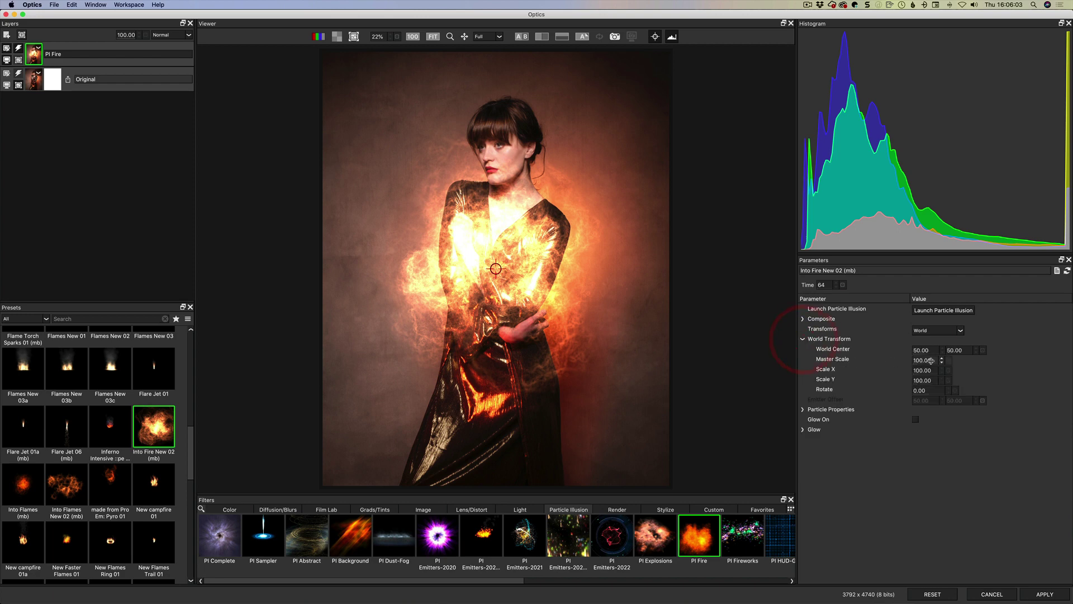
drag(943, 361, 949, 362)
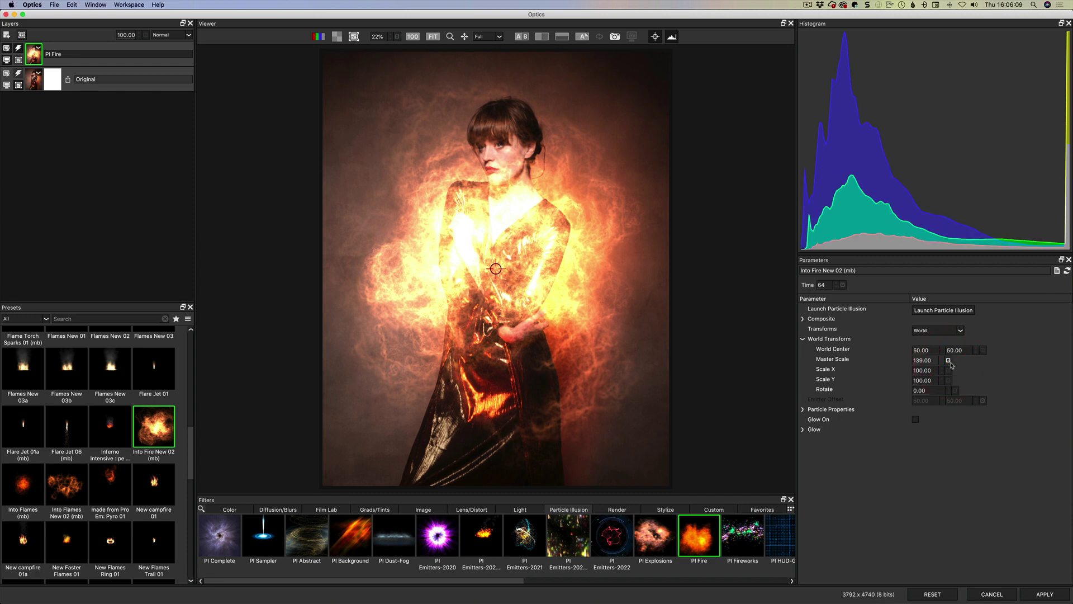
click(804, 410)
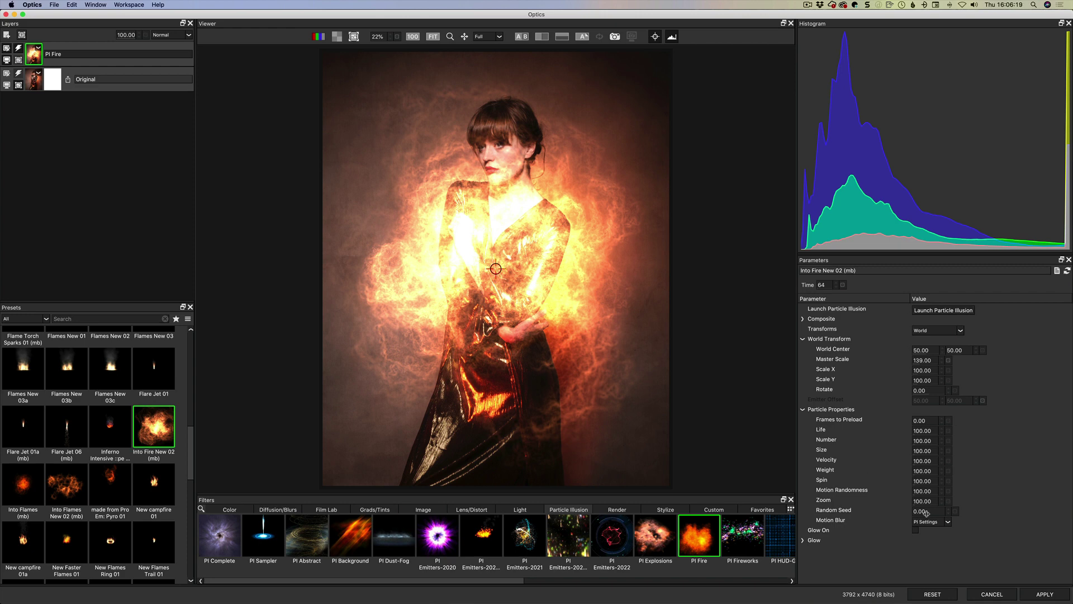
drag(935, 512, 949, 510)
click(949, 509)
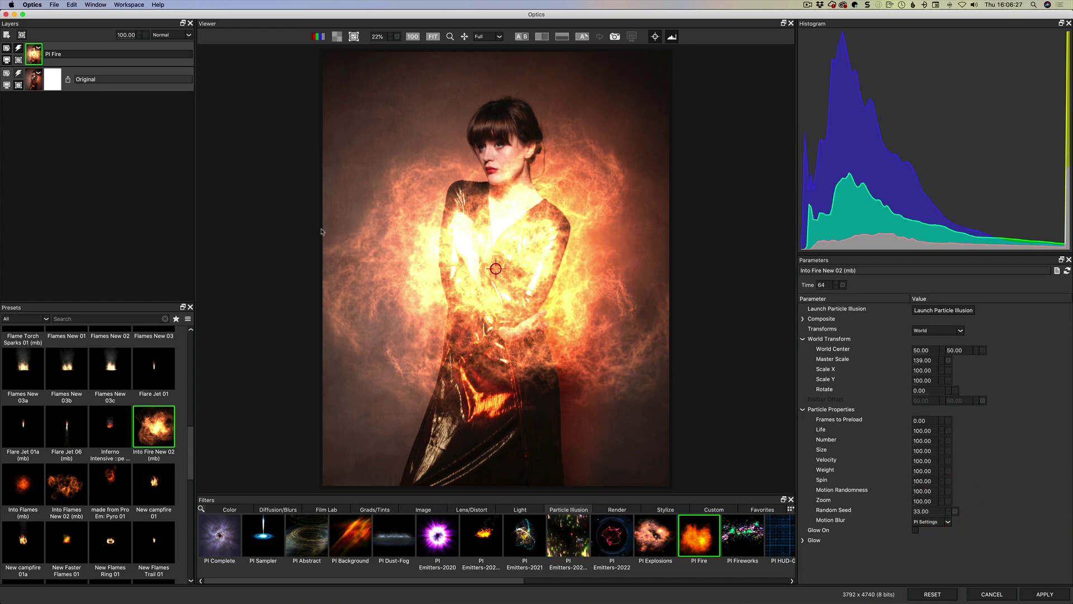
Step: Add an EZMask to the PI Fire layer, stroke around the woman, and generate the mask
click(22, 34)
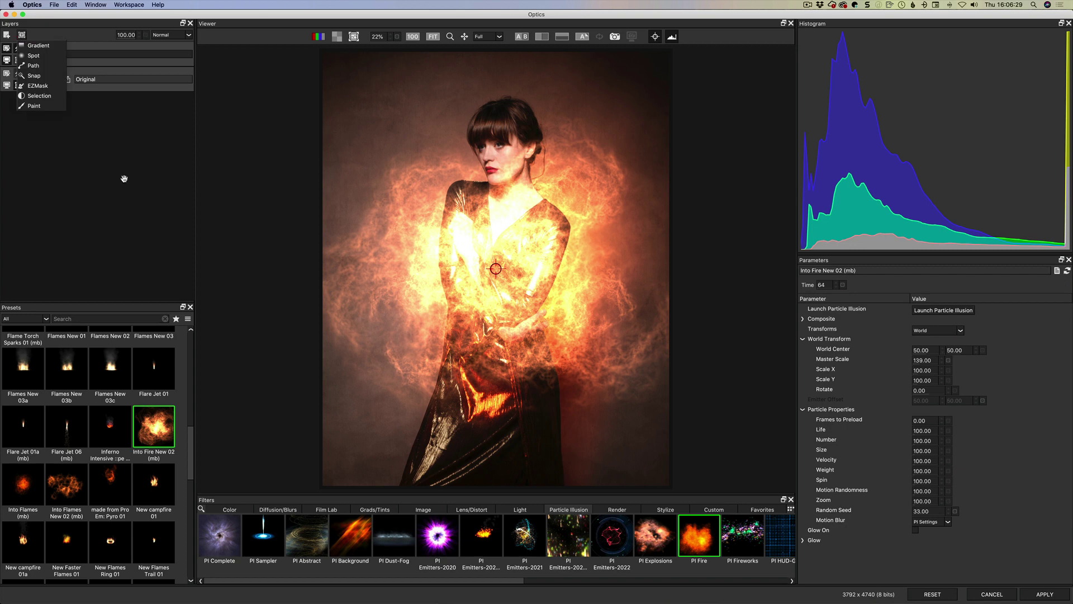
click(42, 90)
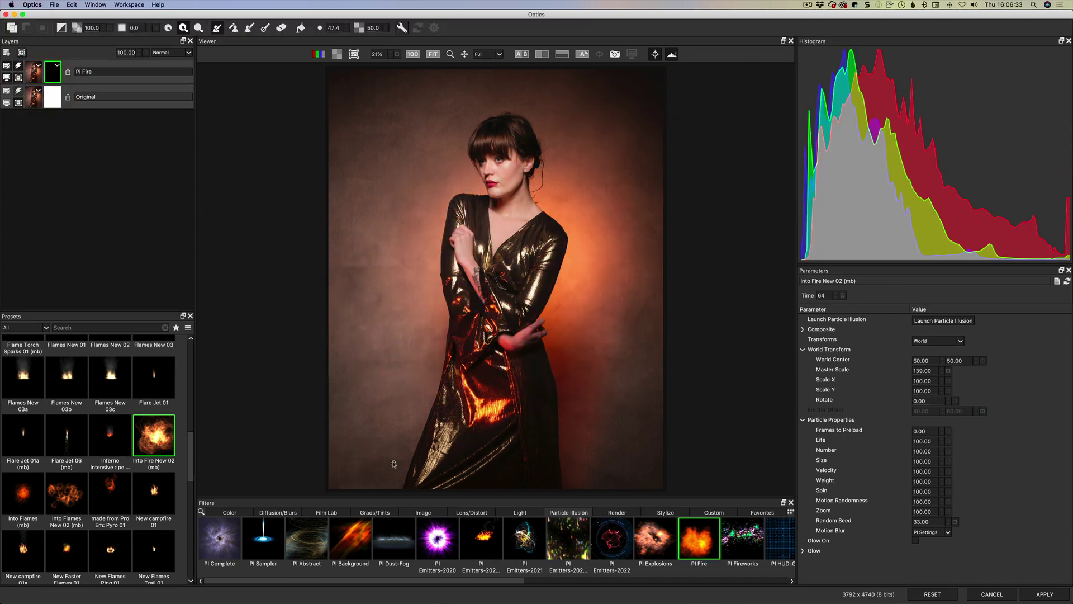
drag(393, 463, 413, 288)
mouse_move(413, 246)
mouse_down()
mouse_move(435, 114)
mouse_move(495, 93)
mouse_move(560, 119)
mouse_move(602, 263)
mouse_move(620, 388)
mouse_move(591, 415)
mouse_up()
click(598, 262)
mouse_move(428, 465)
mouse_down()
mouse_move(460, 391)
mouse_move(465, 272)
mouse_move(453, 222)
mouse_move(461, 205)
mouse_move(493, 194)
mouse_move(485, 153)
mouse_move(519, 138)
mouse_move(517, 181)
mouse_move(544, 228)
mouse_move(520, 304)
mouse_move(536, 342)
mouse_move(536, 489)
mouse_up()
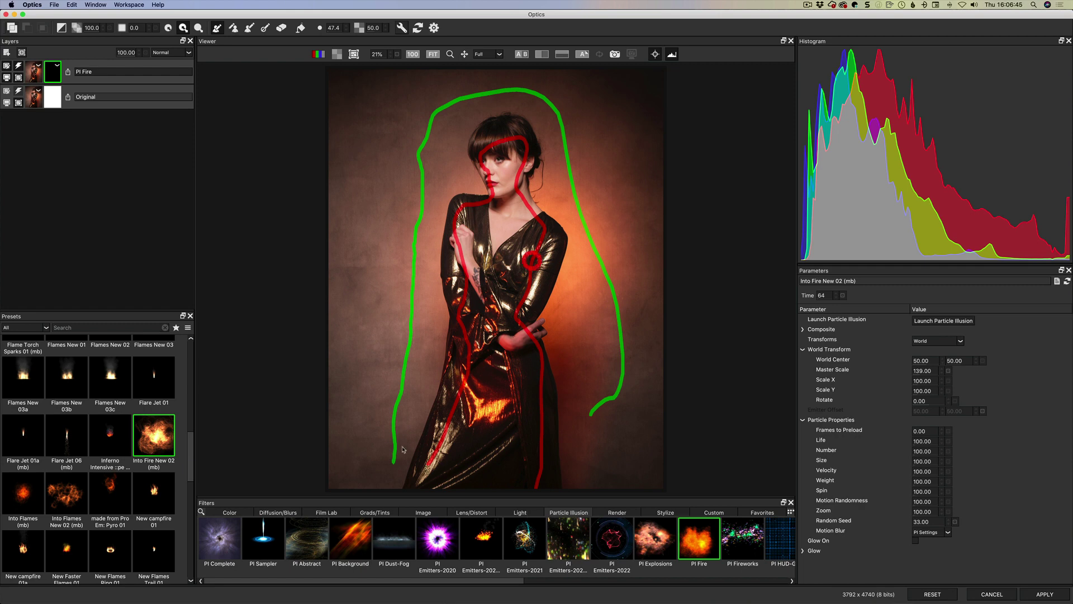
click(434, 27)
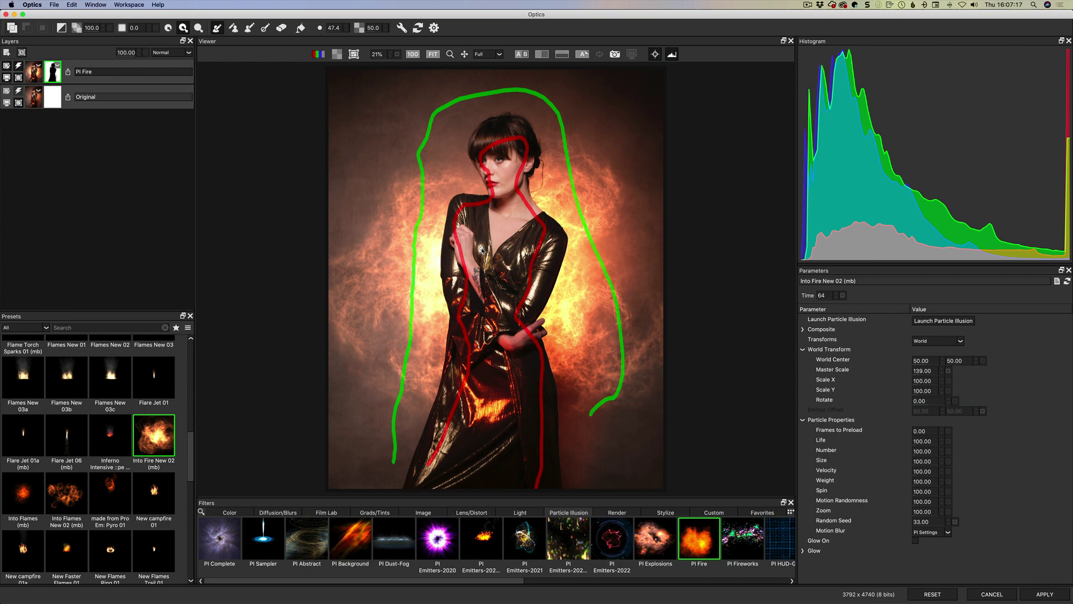
Step: Add a new layer above PI Fire and apply S_UltraZap, found by searching 'zap'
click(6, 52)
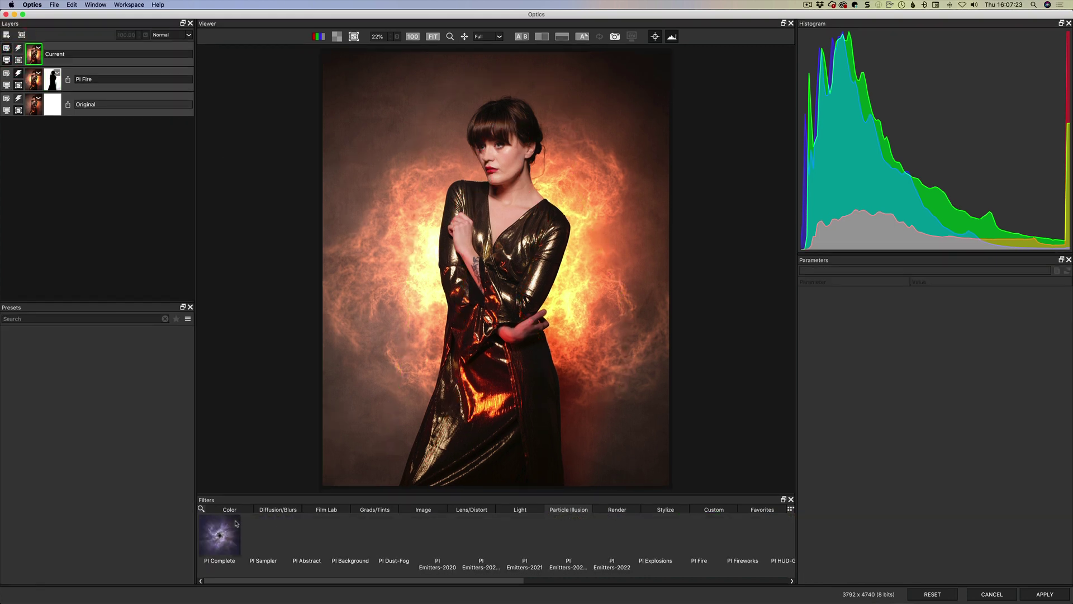
click(201, 509)
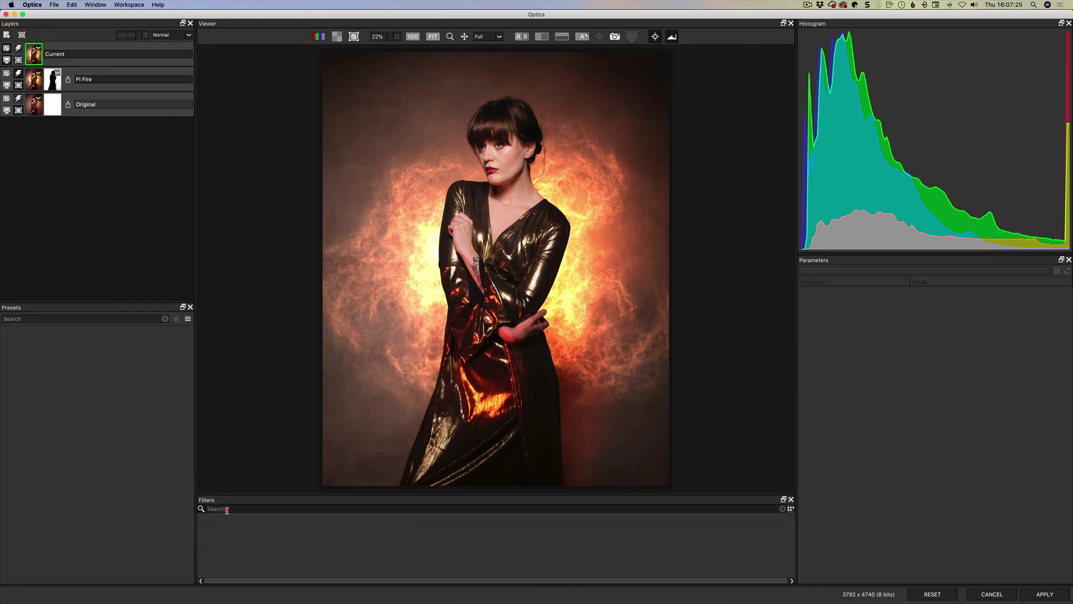
click(227, 510)
text(zap)
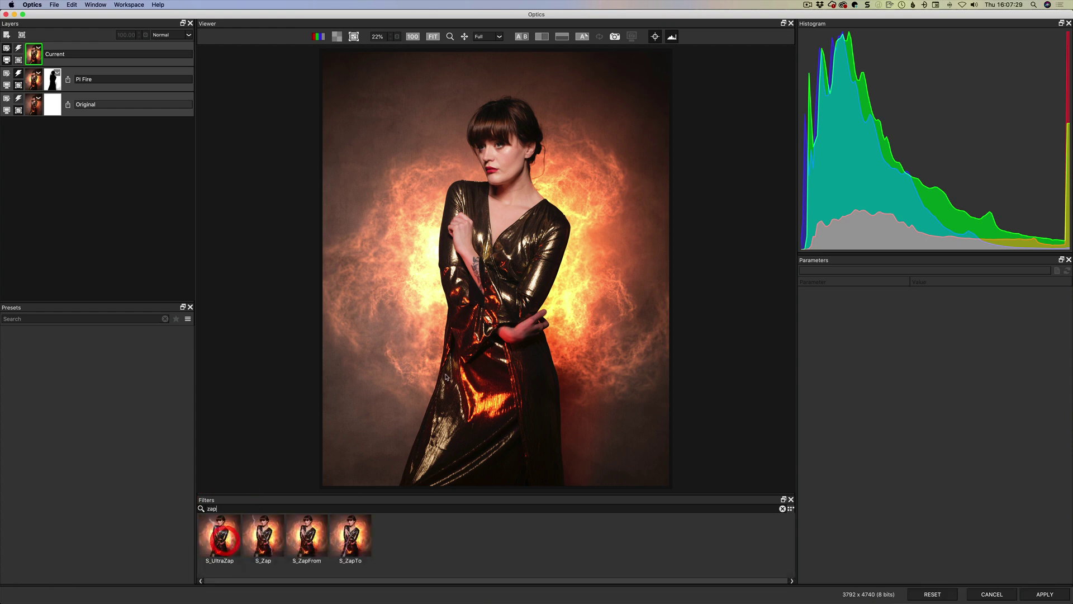
click(219, 536)
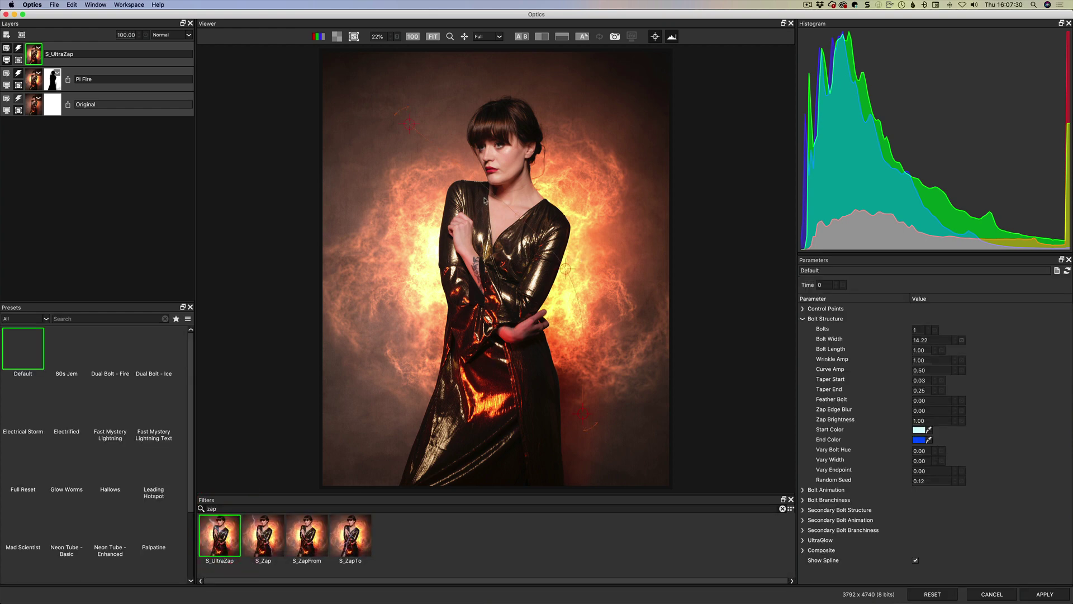
Step: Raise the S_UltraZap Bolts count to 4
click(927, 330)
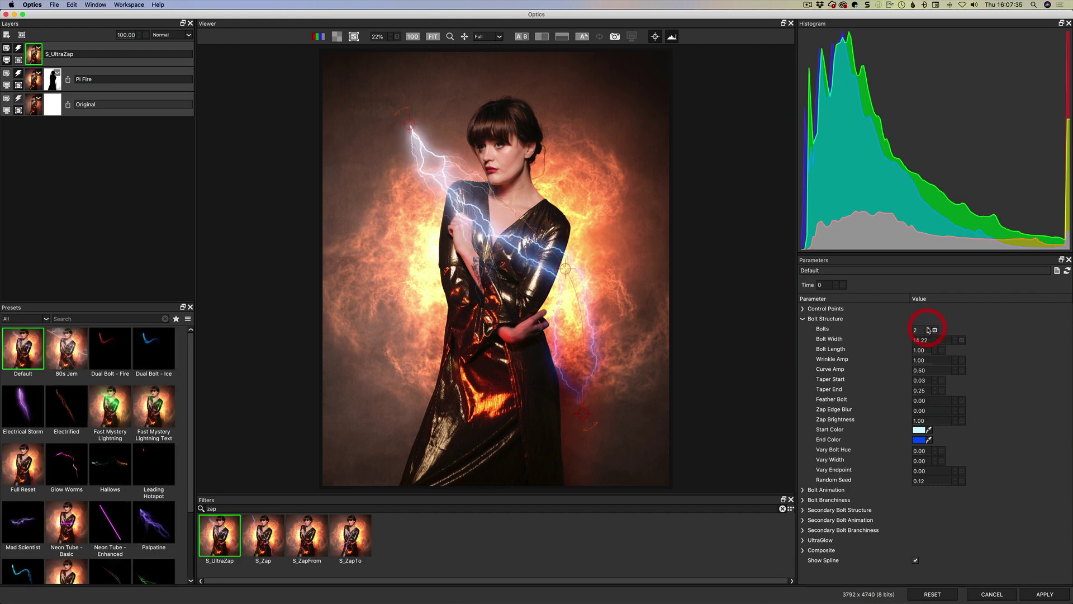
click(928, 329)
click(927, 329)
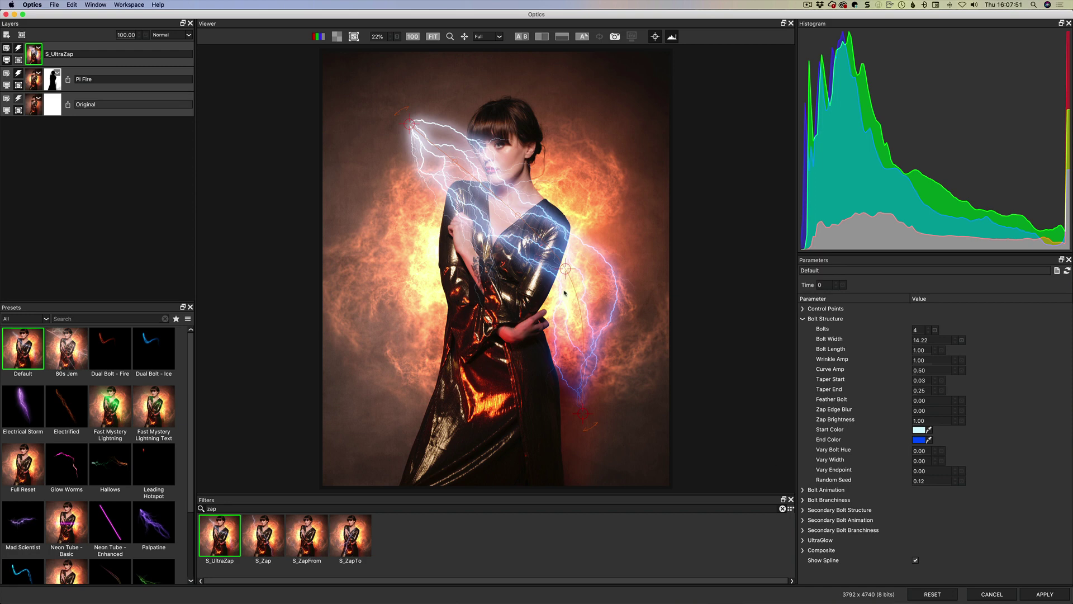
Step: Apply the S_WarpWaves2 wave distortion to the top layer, found by searching 'wav'
click(227, 507)
text(wav)
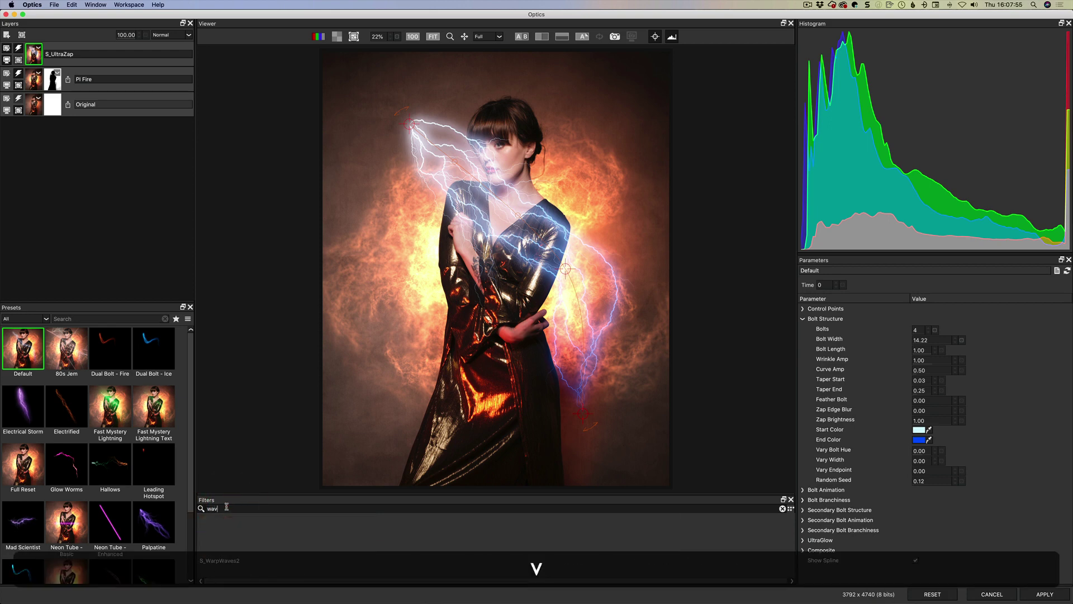
click(223, 533)
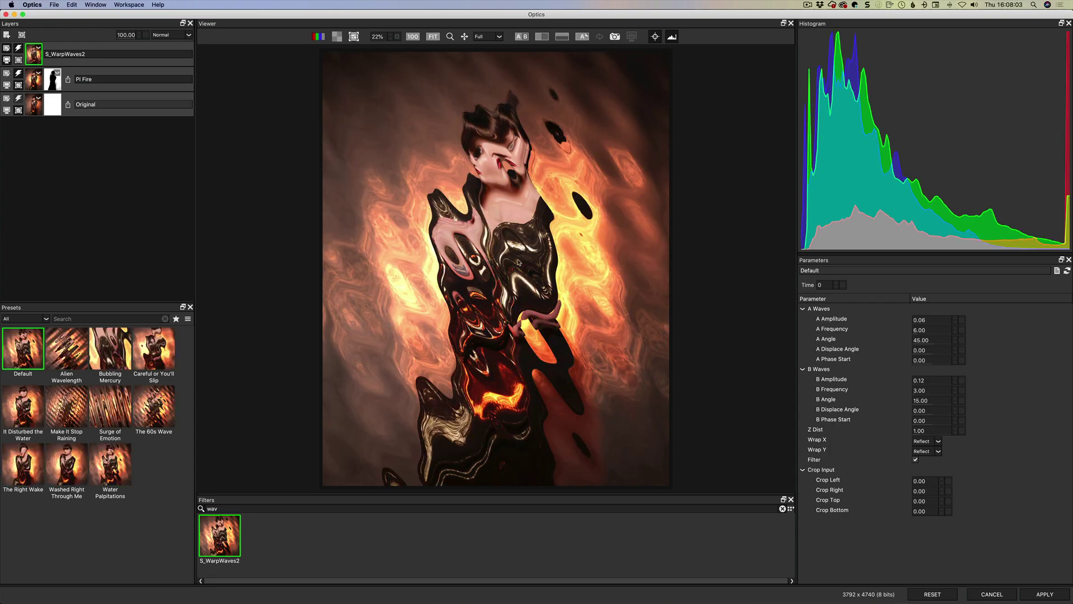
Step: Replace the filter search text with 'emboss'
double_click(224, 508)
text(w)
key(BackSpace)
text(em)
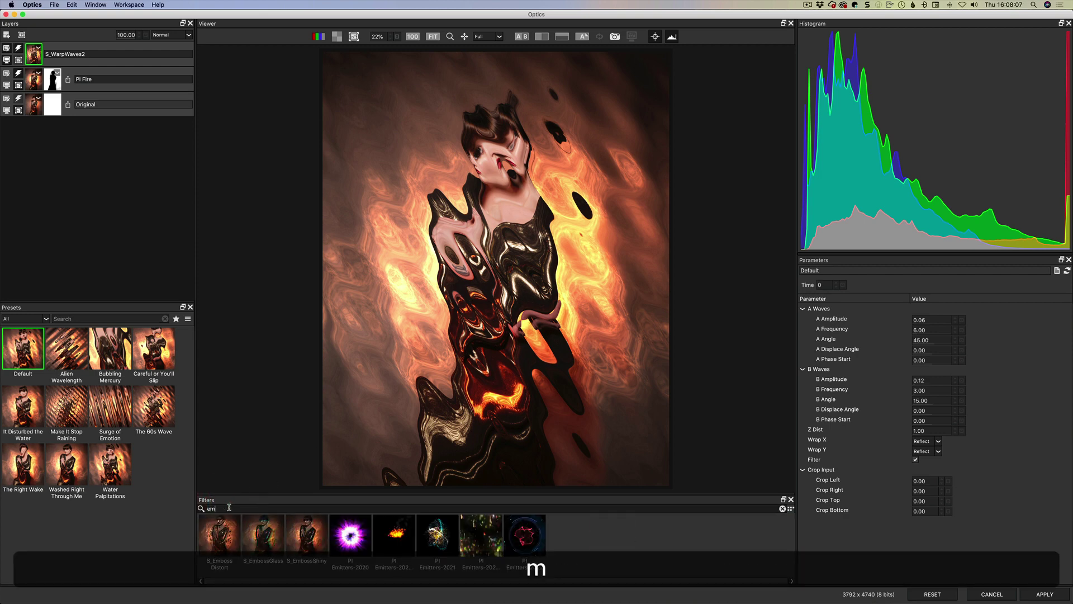
text(boss)
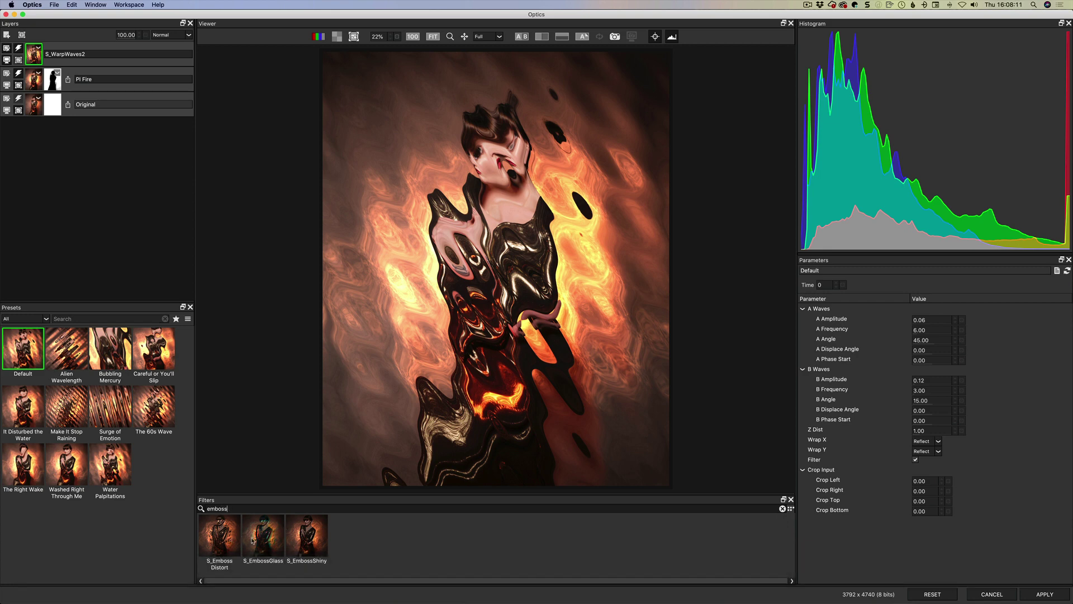
Step: Try S_EmbossGlass, then settle on S_EmbossShiny for the top layer
click(255, 538)
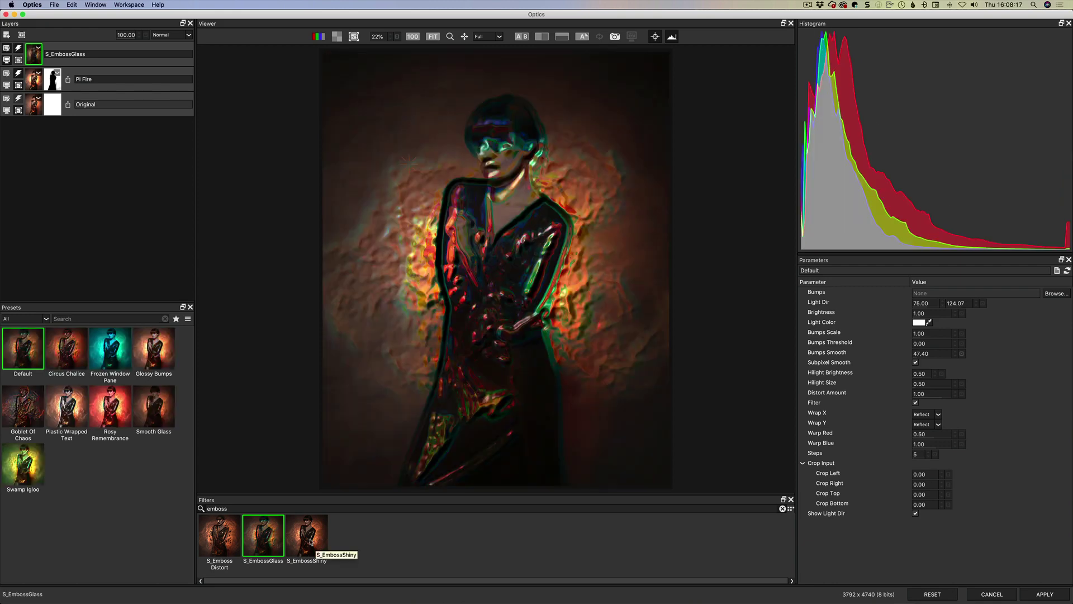
click(311, 542)
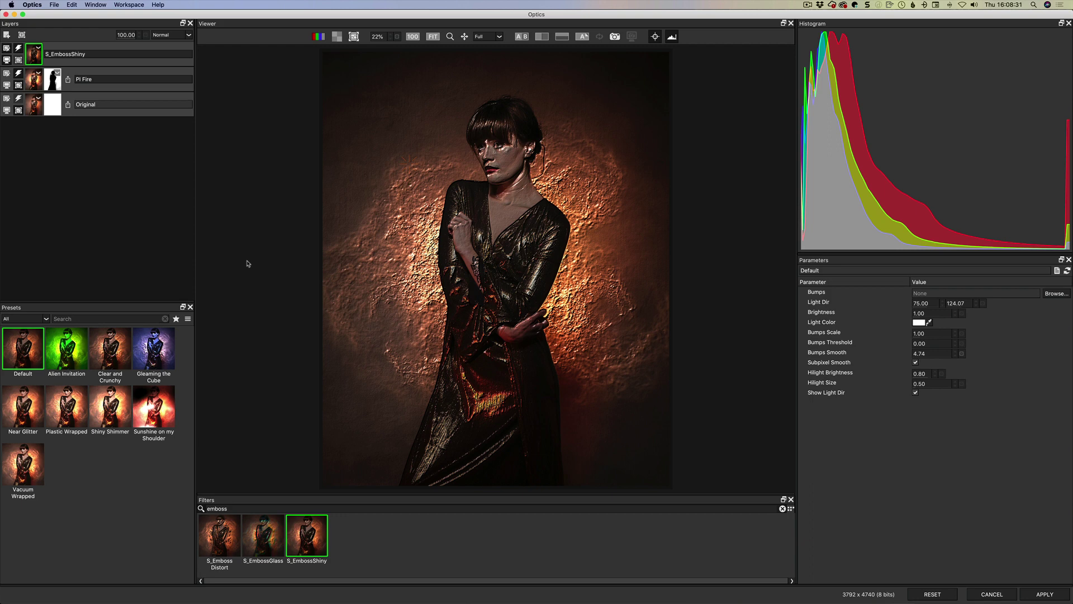
Step: Apply Pin Warp, found by searching 'pin', and enable Pin 1
click(242, 507)
text(pin)
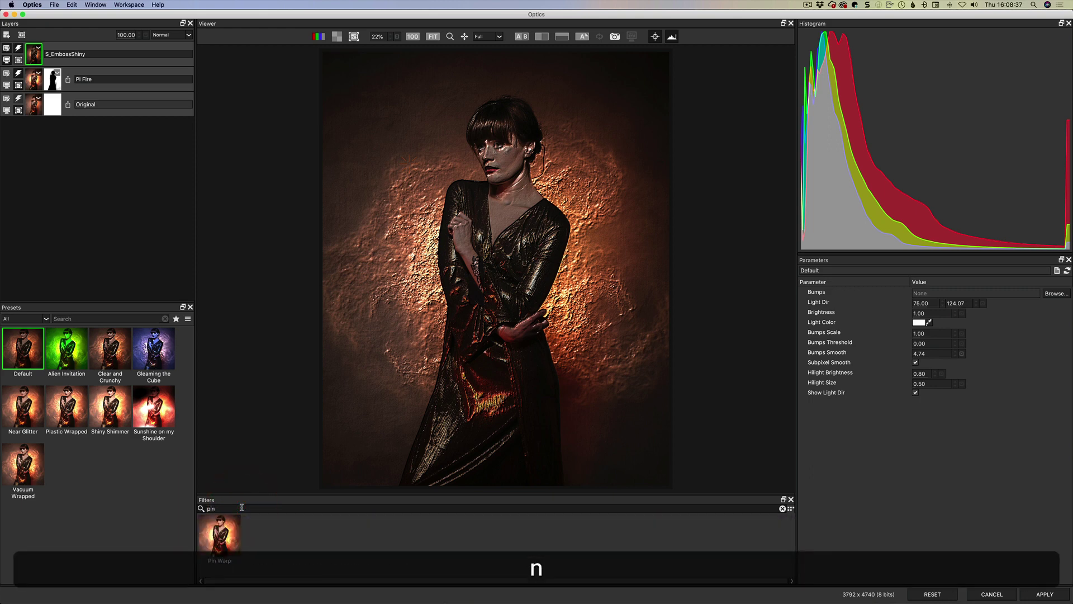
click(220, 531)
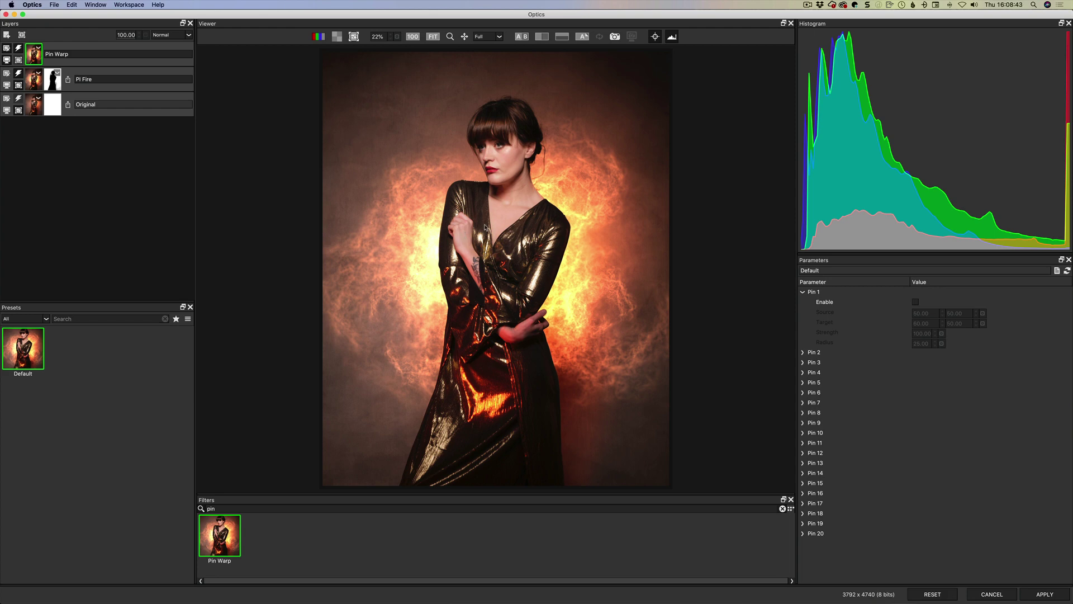
click(915, 302)
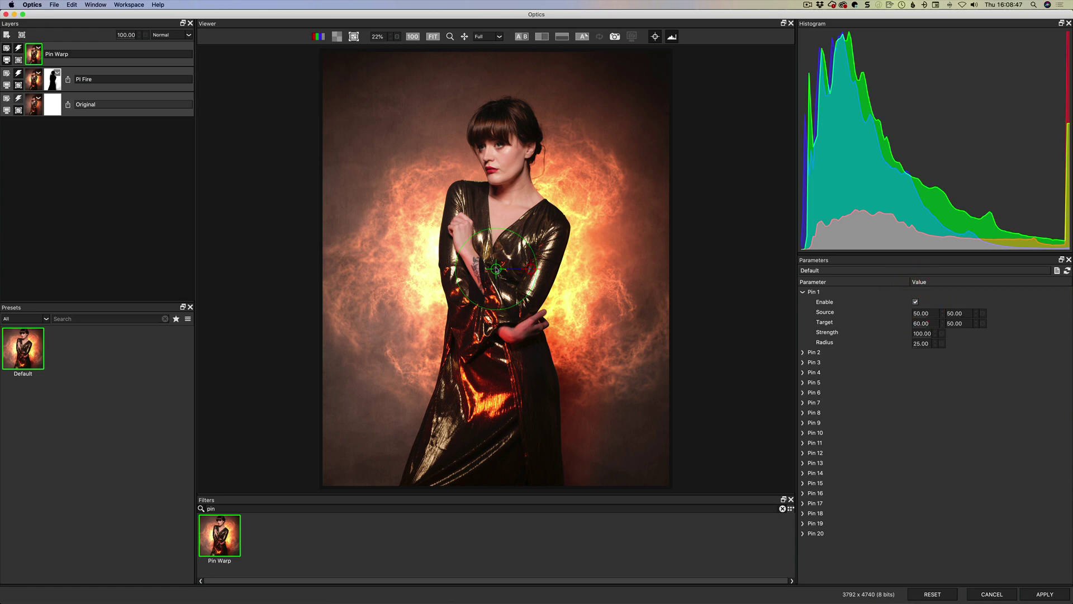
Step: Move Pin 1's source and target points so the target sits at 40.43, 44.31 beside the arm
mouse_move(496, 269)
mouse_down()
mouse_move(492, 247)
mouse_move(523, 234)
mouse_move(506, 168)
mouse_up()
drag(497, 248, 442, 229)
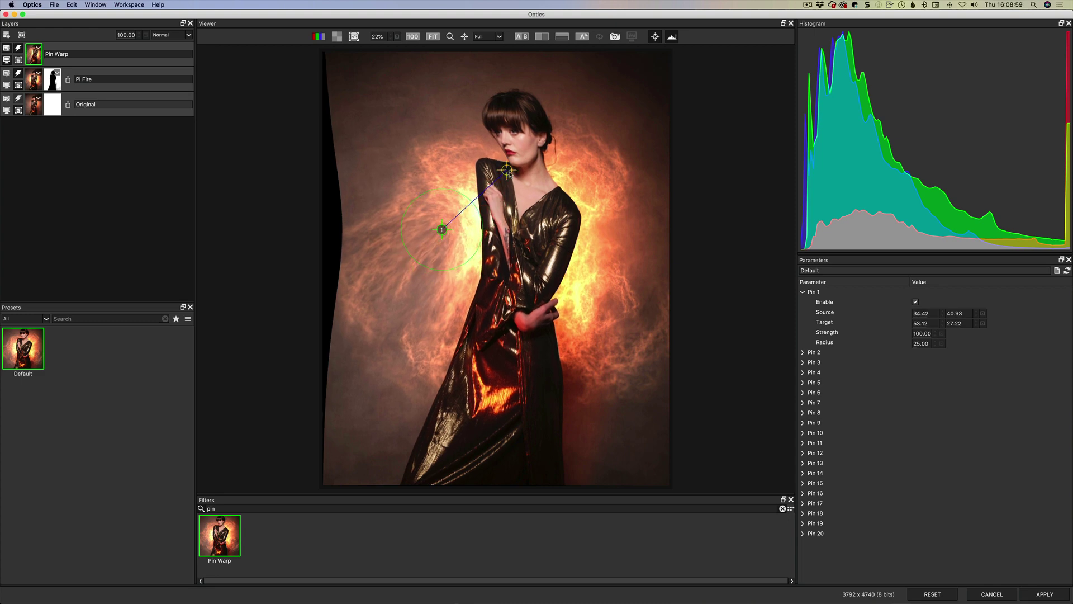
key(alt)
drag(507, 170, 463, 243)
key(super)
click(678, 354)
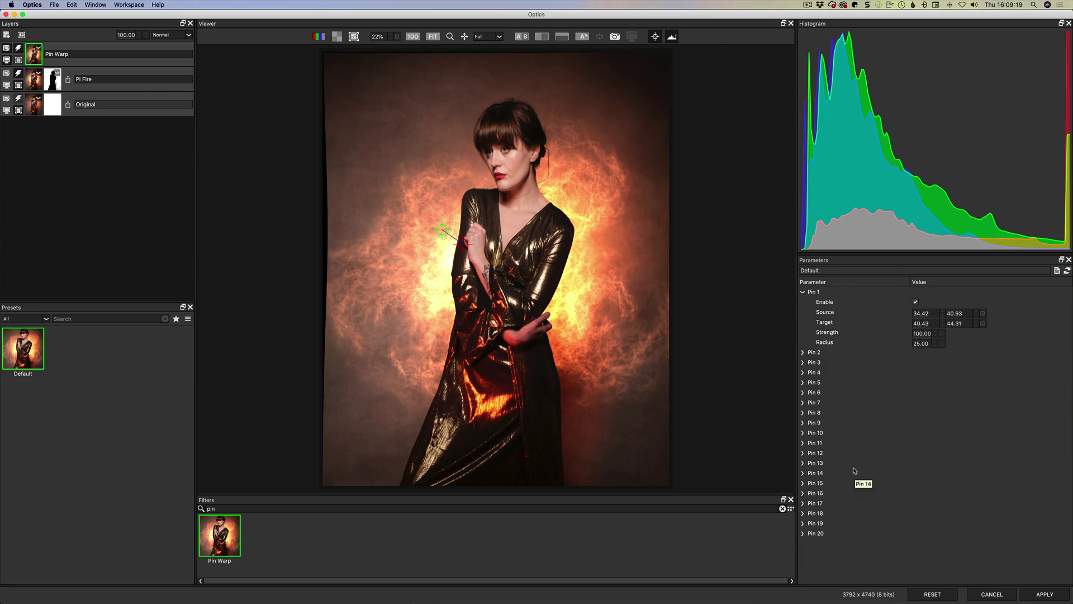
Step: Enable Pin 2 and set its source to 43.36, 55.98 and target to 60.24, 44.02
click(803, 352)
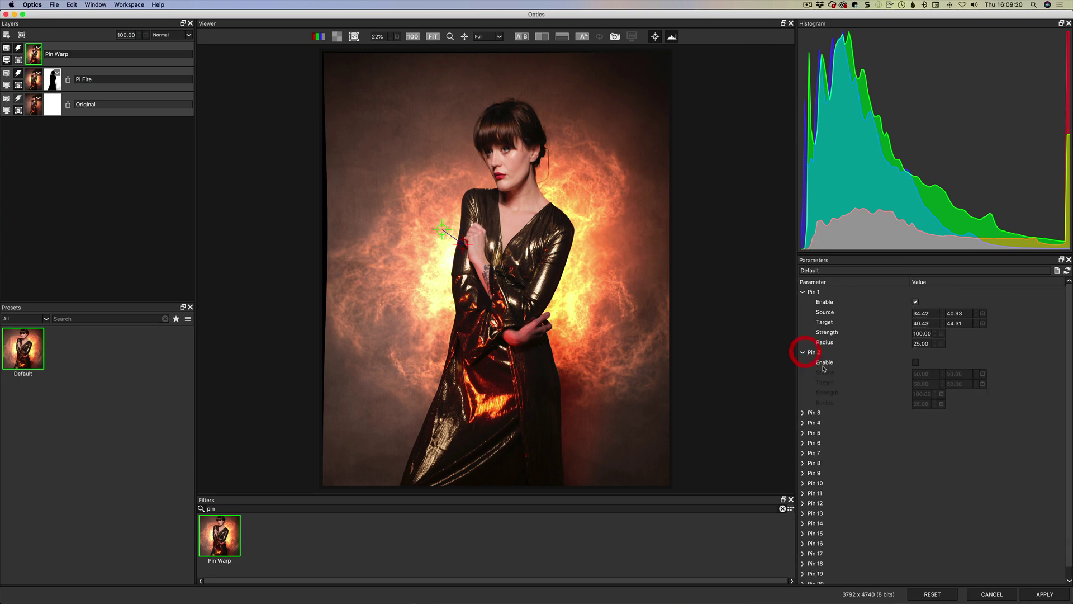
click(915, 363)
mouse_move(497, 268)
mouse_down()
mouse_move(473, 295)
mouse_move(529, 258)
mouse_move(530, 244)
mouse_up()
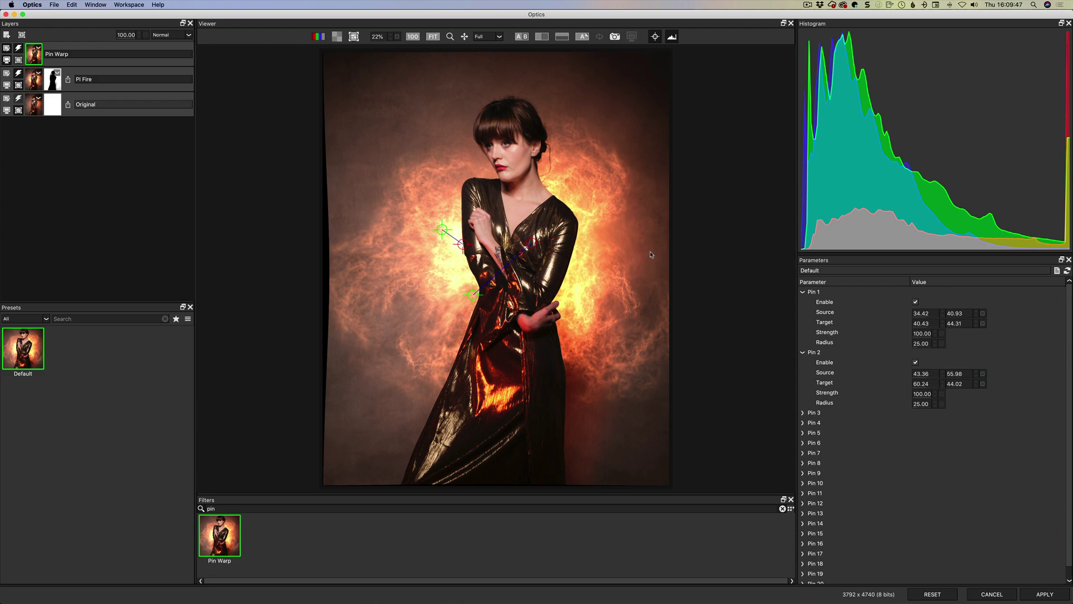
Step: Delete the Pin Warp layer and apply the fire composite back to Photoshop
right_click(38, 56)
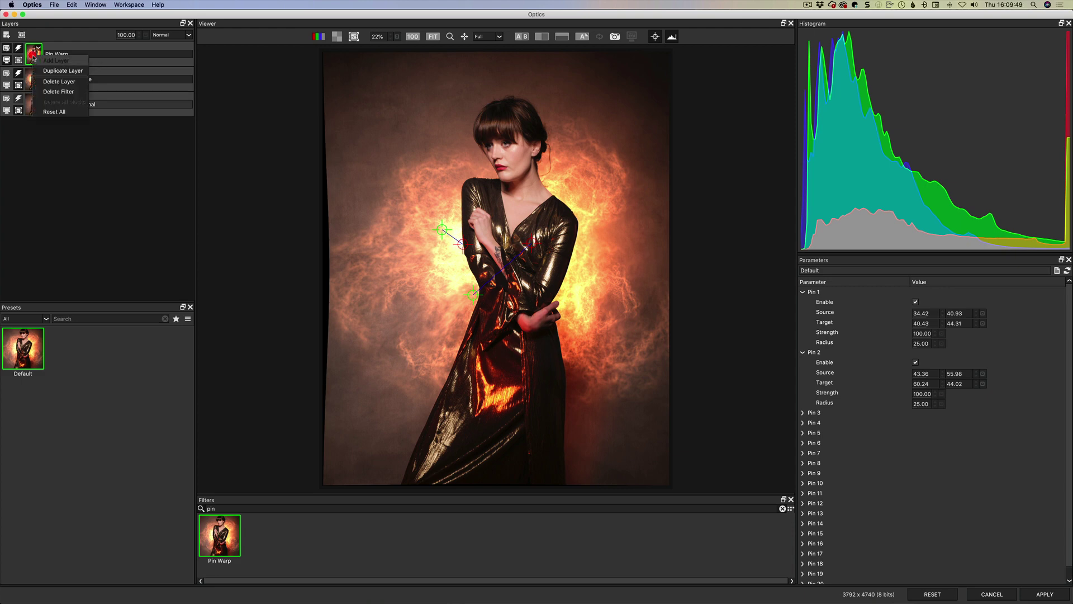
click(56, 84)
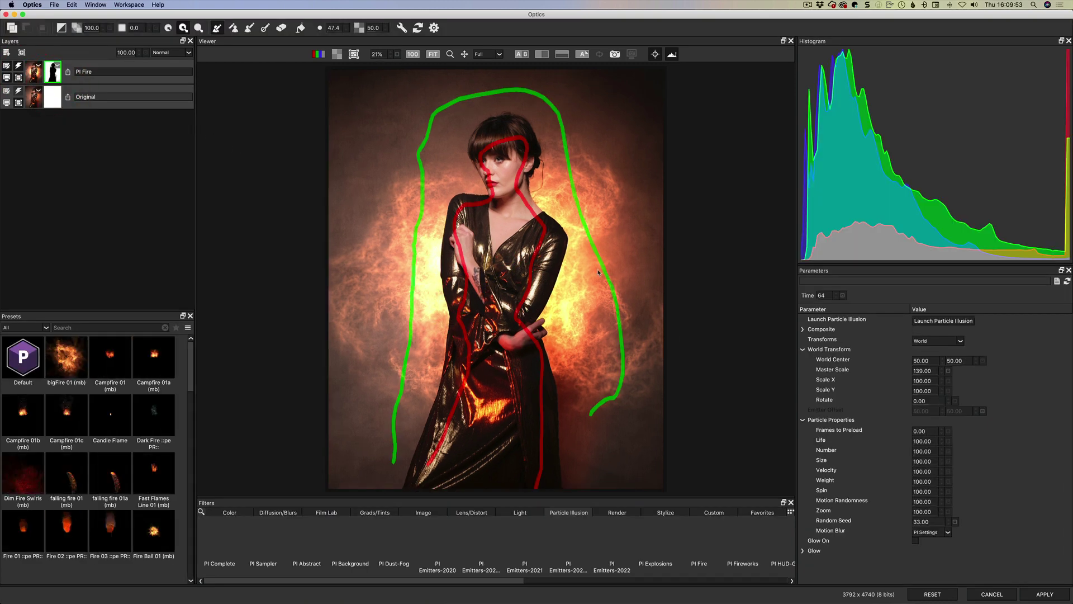
click(1041, 595)
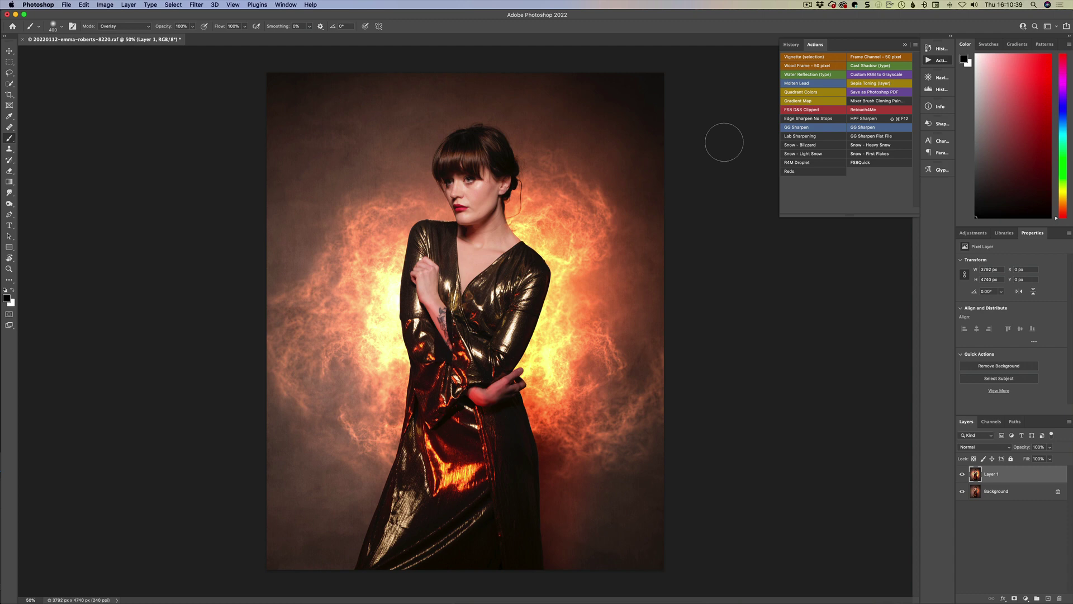
Step: Toggle Layer 1's visibility to compare before/after, leaving the fire layer hidden
click(962, 475)
click(961, 475)
click(962, 475)
click(962, 475)
click(962, 477)
click(962, 478)
click(962, 478)
Step: Duplicate the Background layer, add a white layer mask, and target the copy's pixels
click(975, 491)
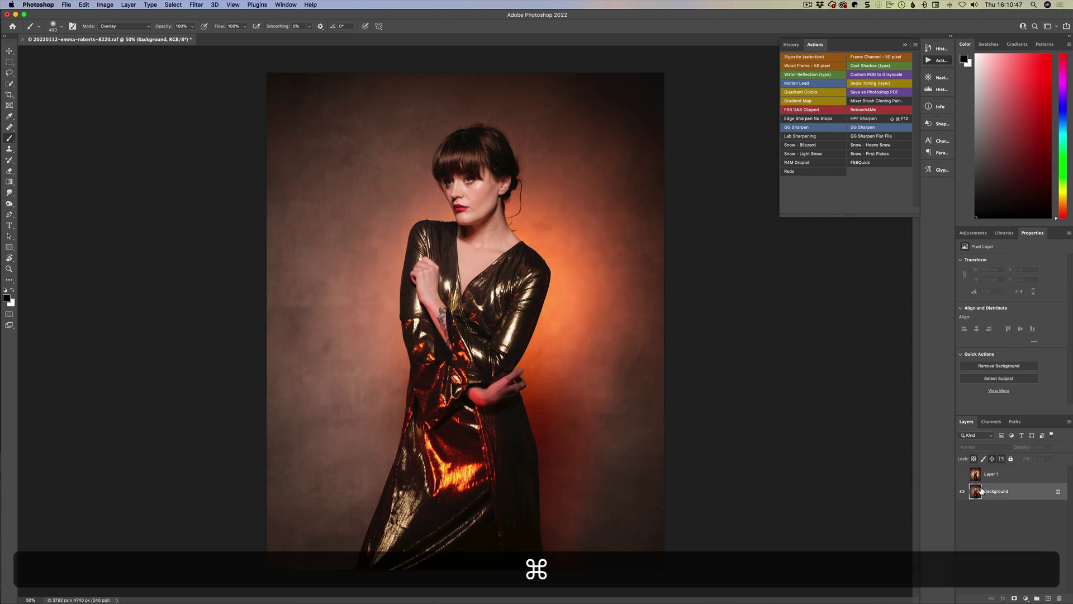
key(super+j)
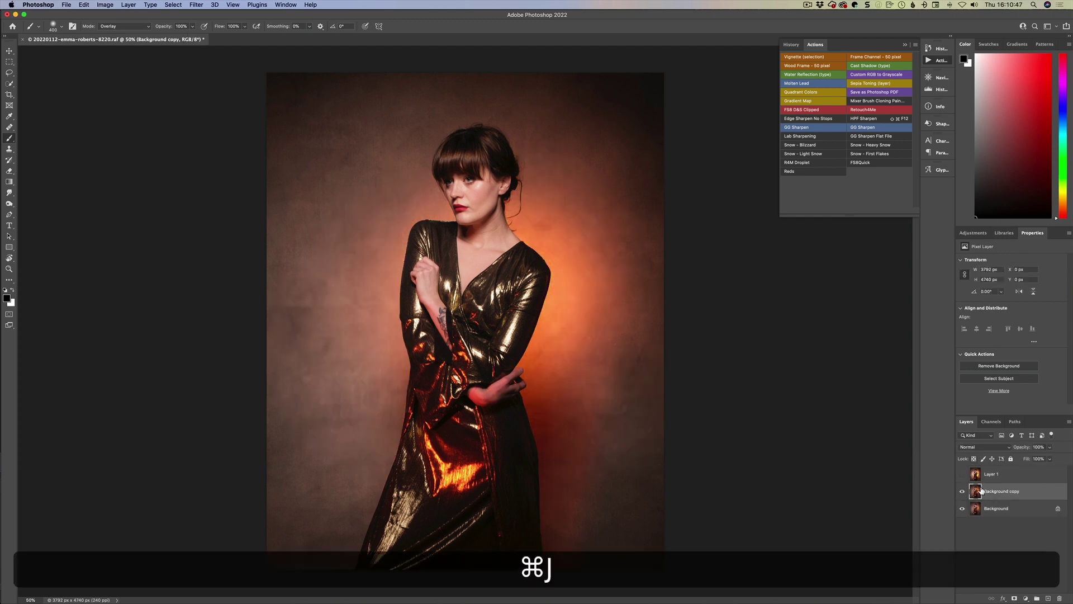
click(1015, 598)
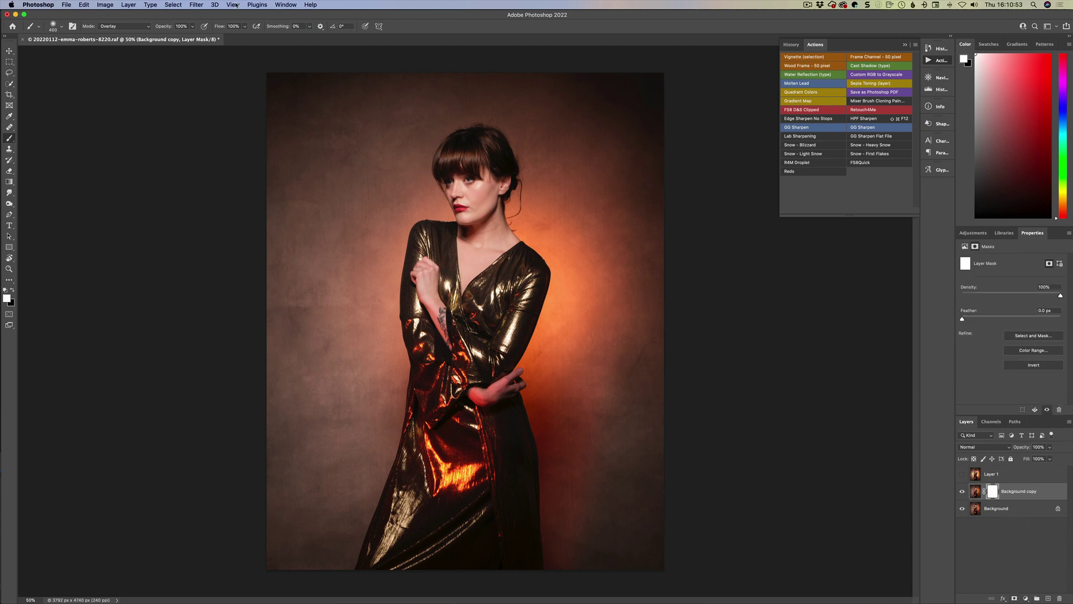
click(201, 6)
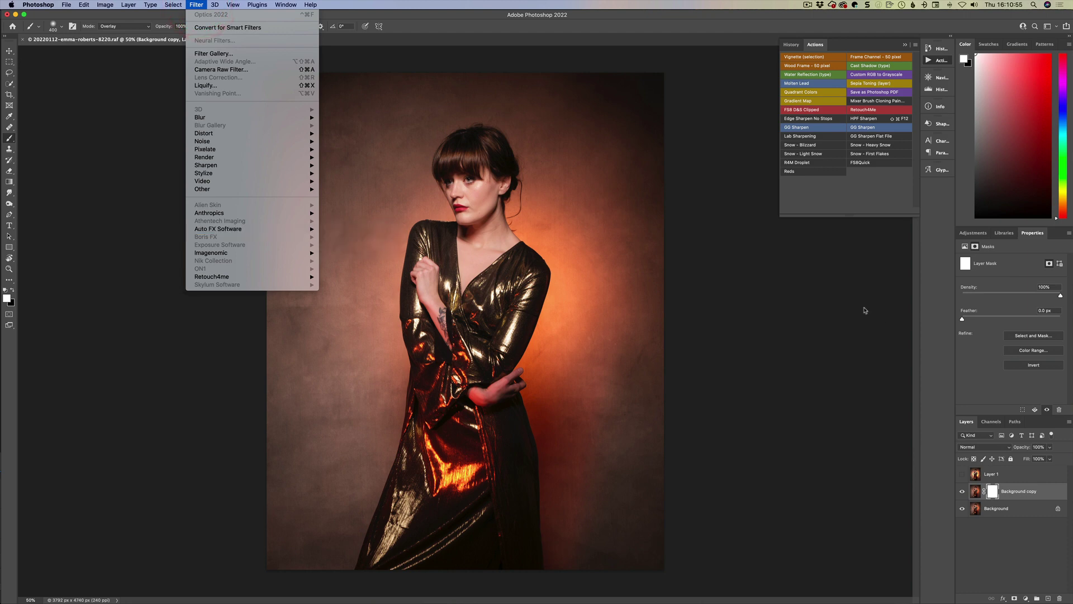
click(978, 494)
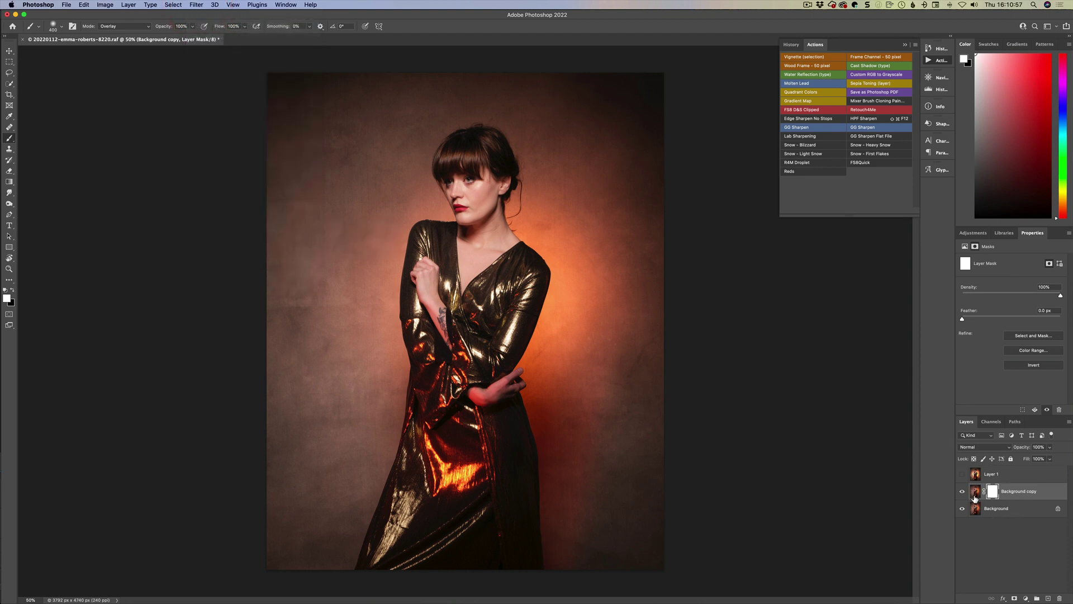
click(976, 493)
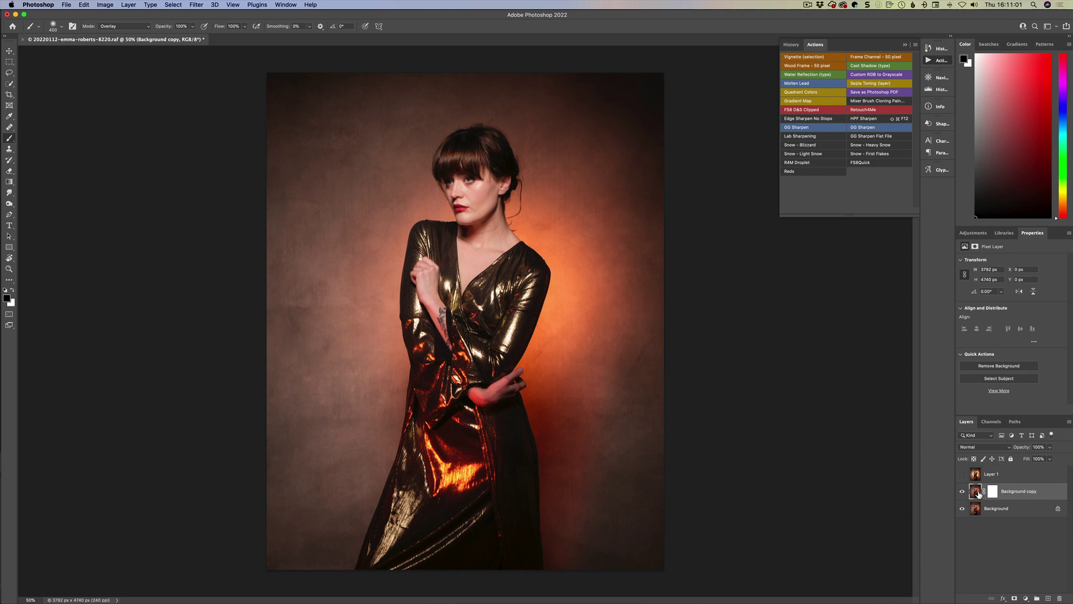
click(197, 5)
Step: Send the Background copy to Optics 2022 from the Filter menu
mouse_move(279, 237)
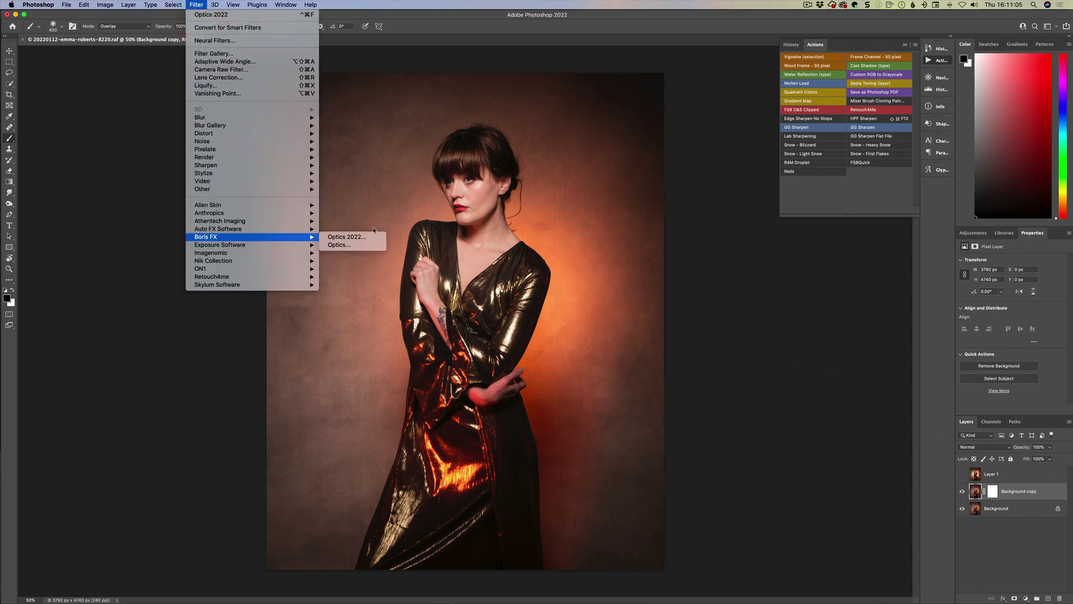
click(364, 237)
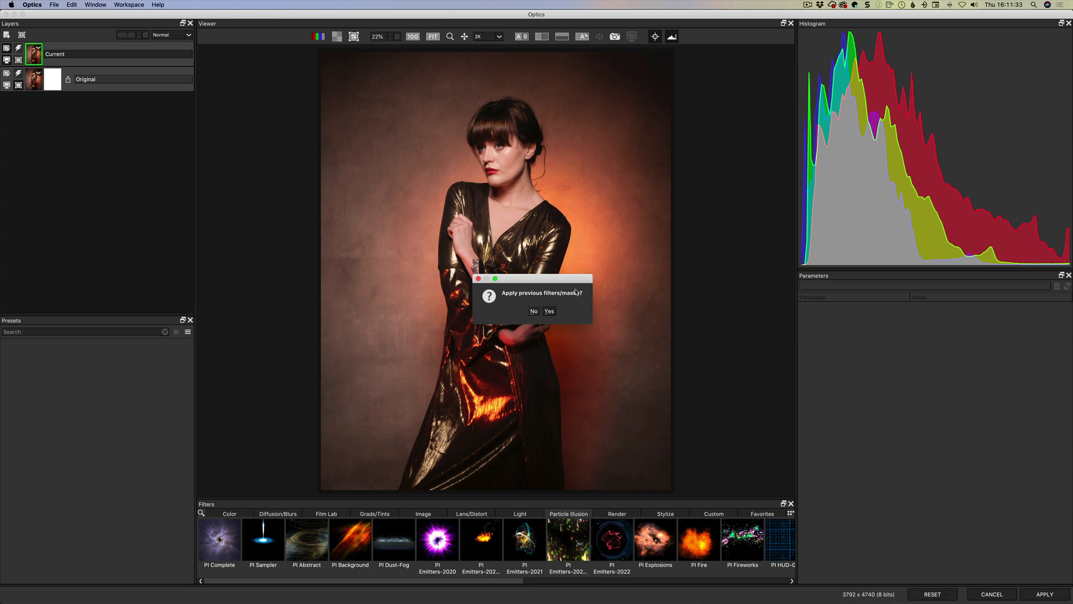
Step: Reapply the previous PI Fire effect and mask, then render the result back to Photoshop
click(549, 311)
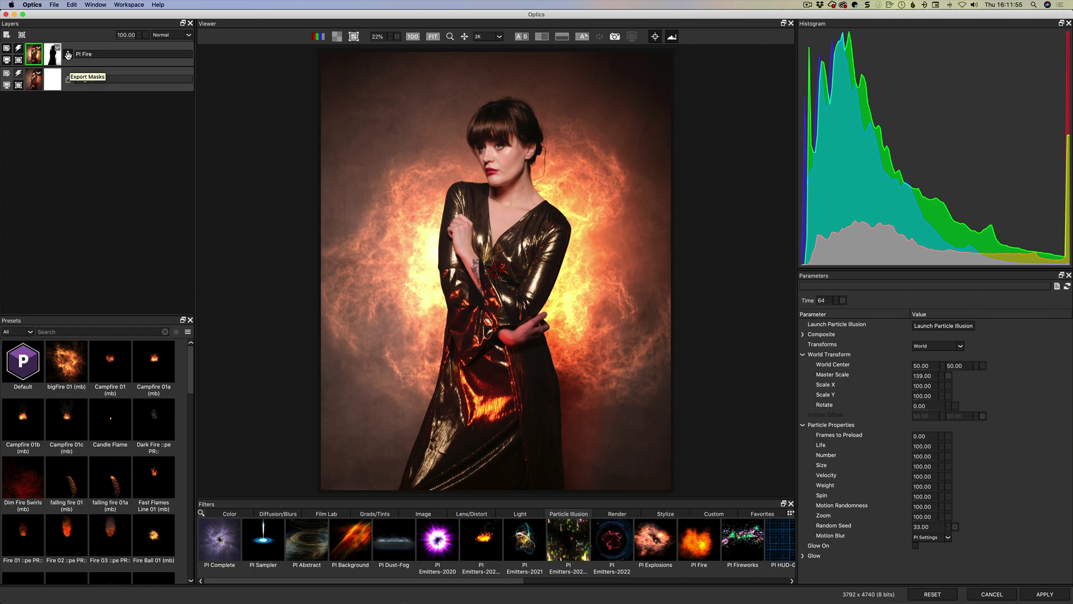
click(1044, 593)
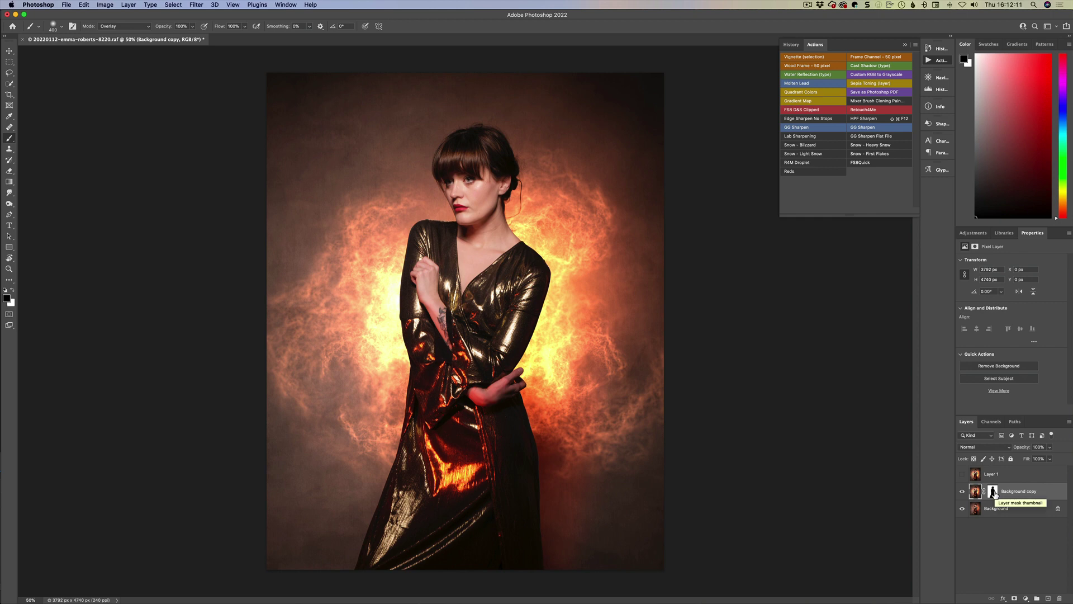
Step: Load the copy's mask as a selection and add a Curves layer lowered to input 121, output 92
key(super)
super+click(999, 493)
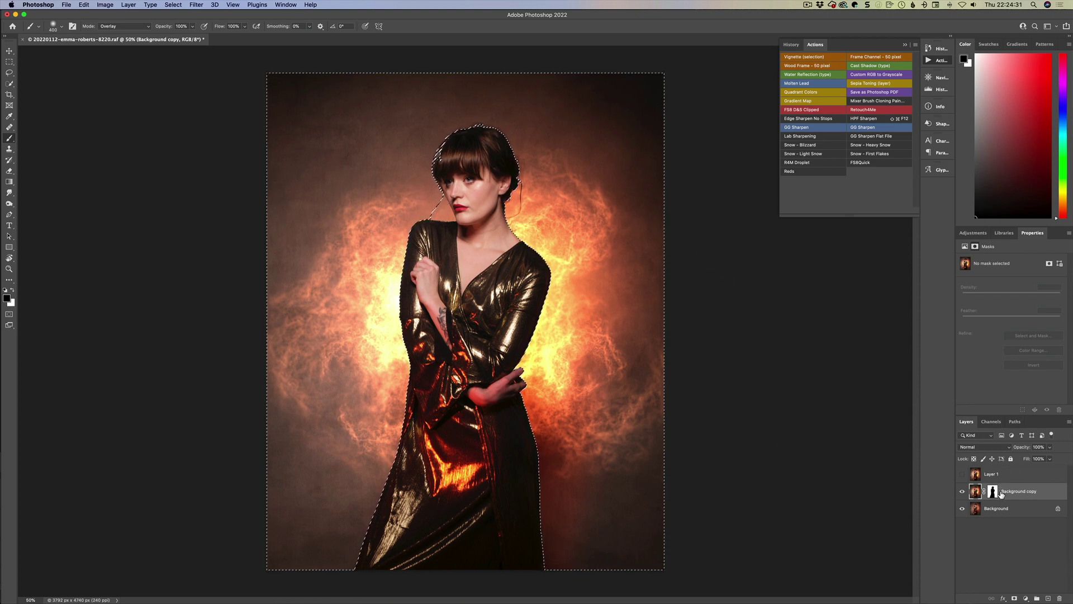
click(1025, 598)
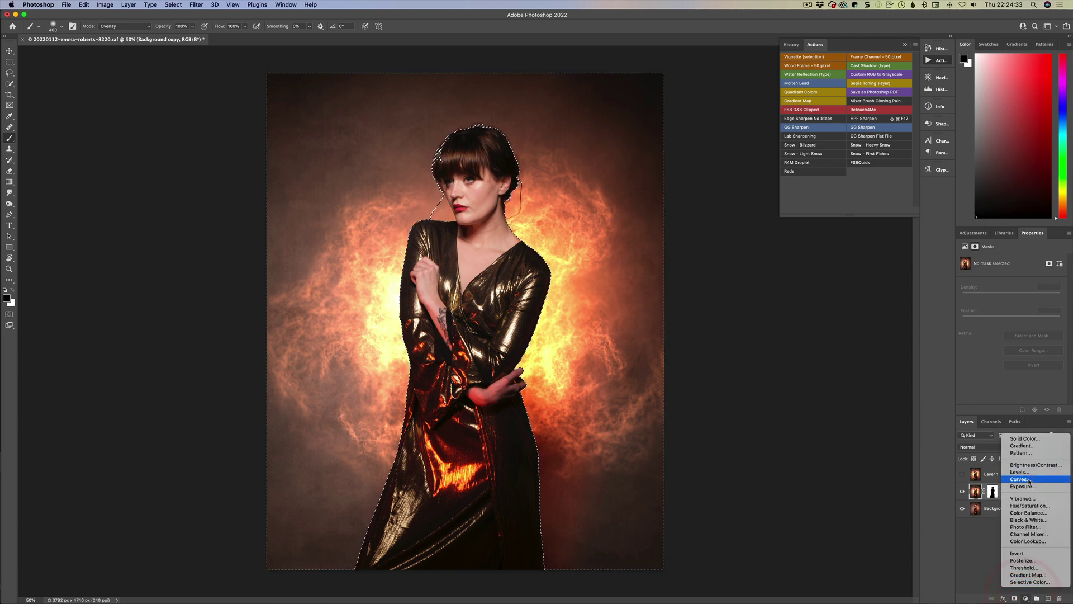
click(1029, 480)
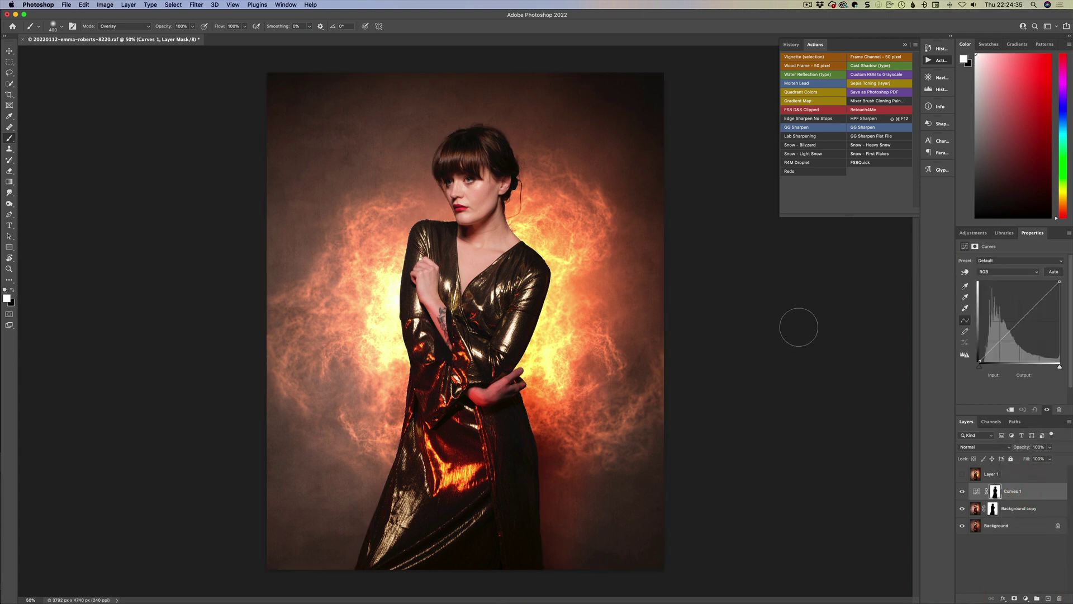
drag(1013, 326, 1017, 332)
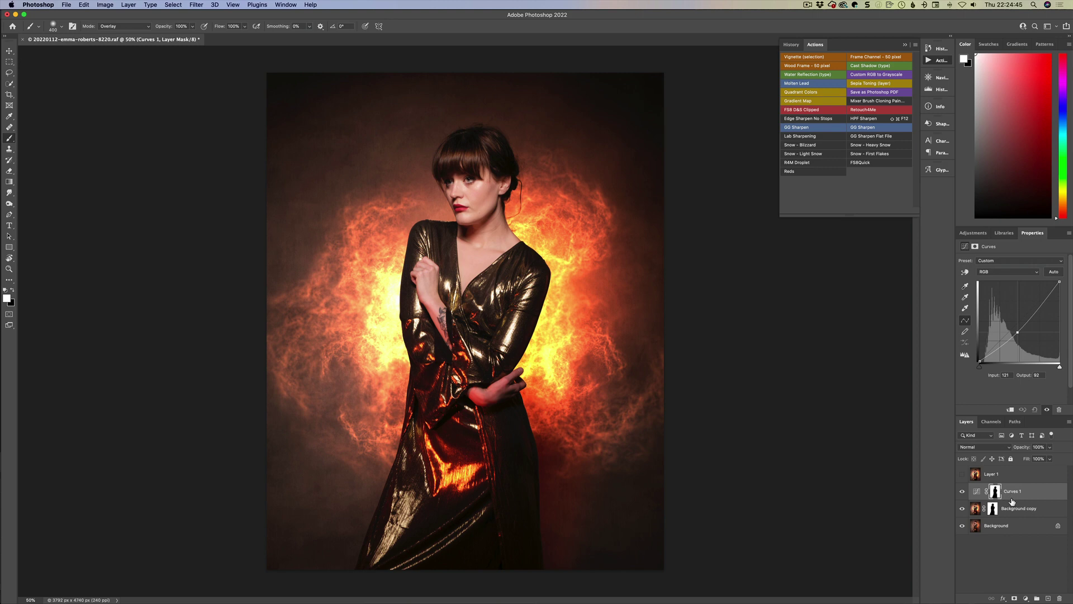
Step: Duplicate Background, move Background copy 2 to the top of the stack, and send it to Optics
click(977, 523)
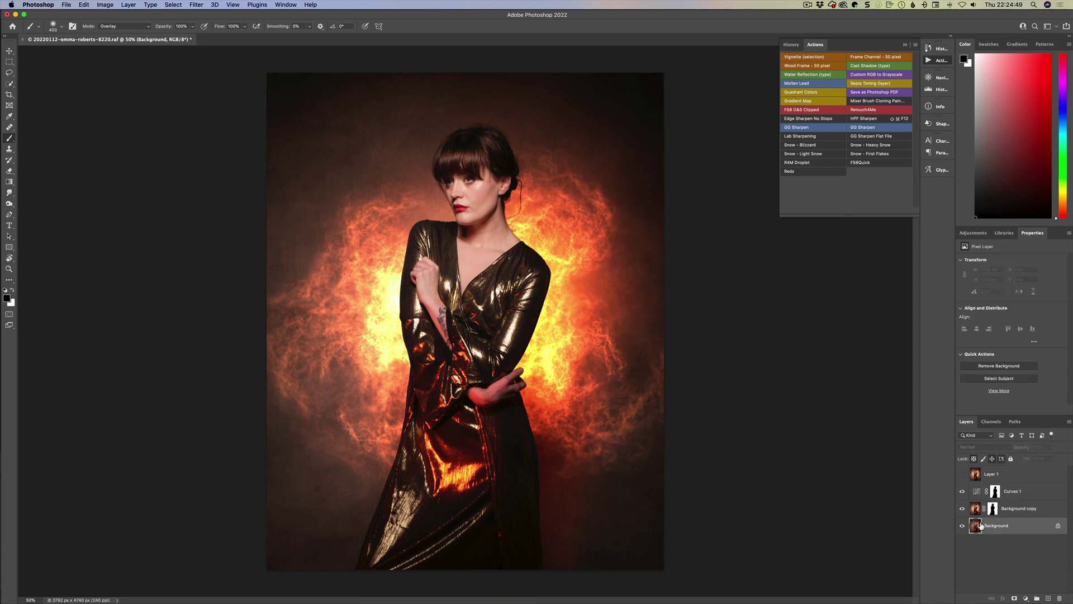
key(super+j)
drag(989, 528, 995, 470)
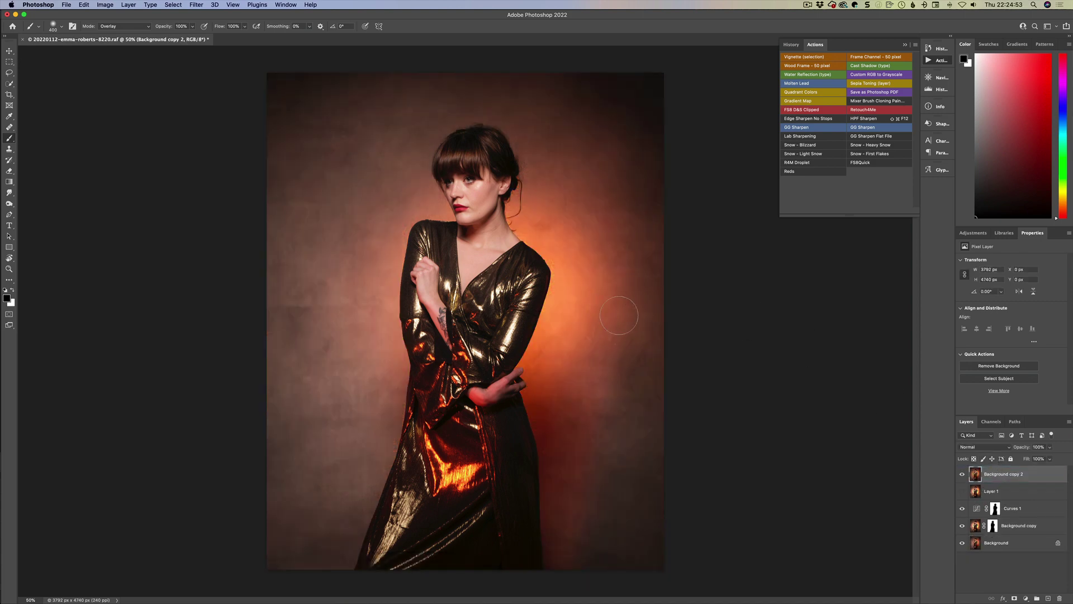
click(197, 4)
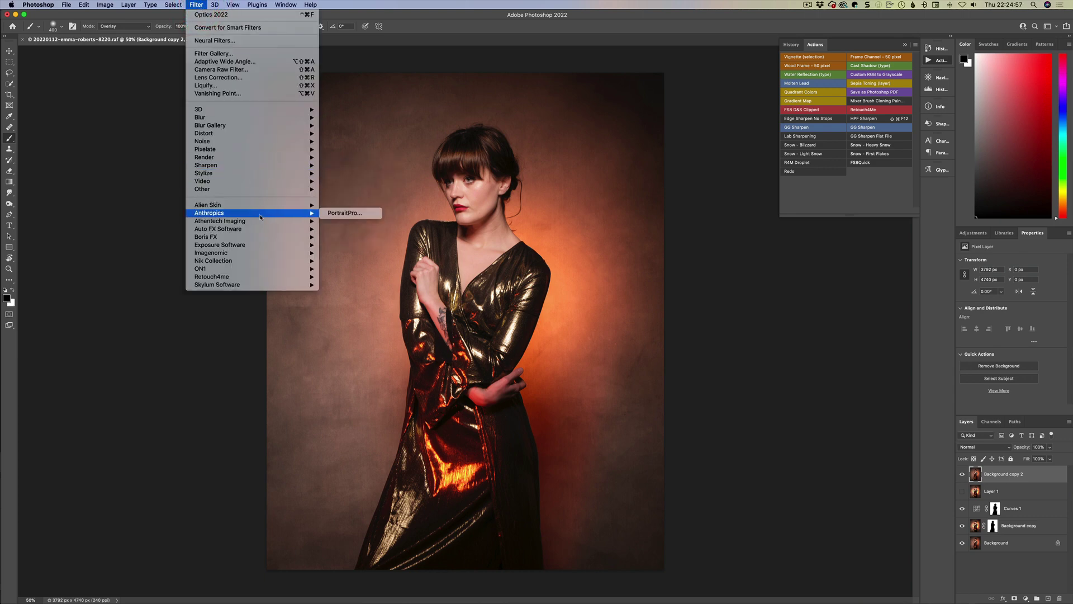
click(335, 236)
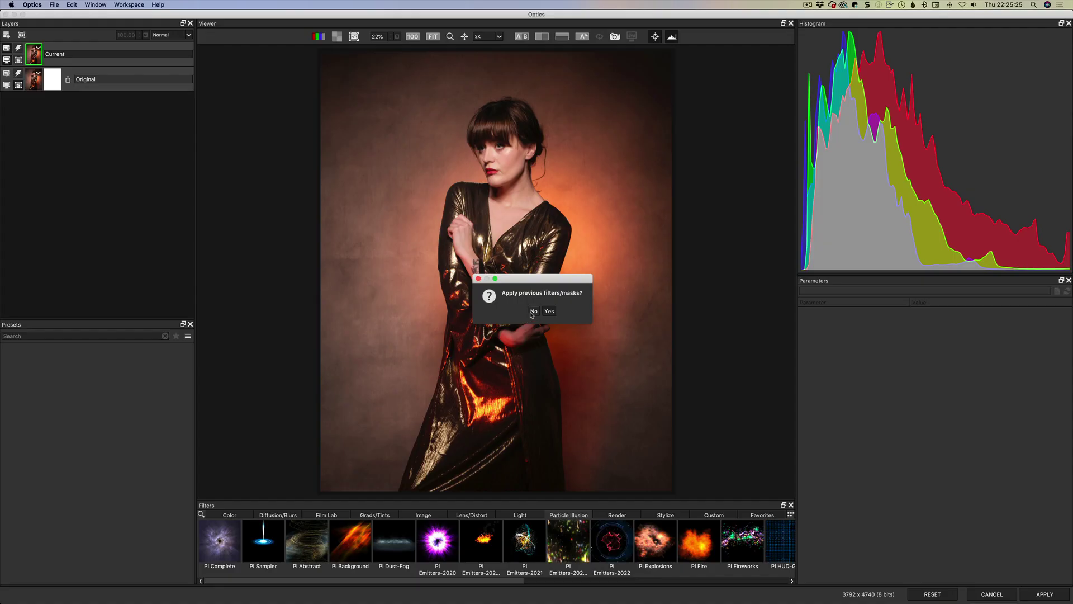
Step: Decline the previous filters, then try the Edit and View workspaces before returning to Default
click(533, 310)
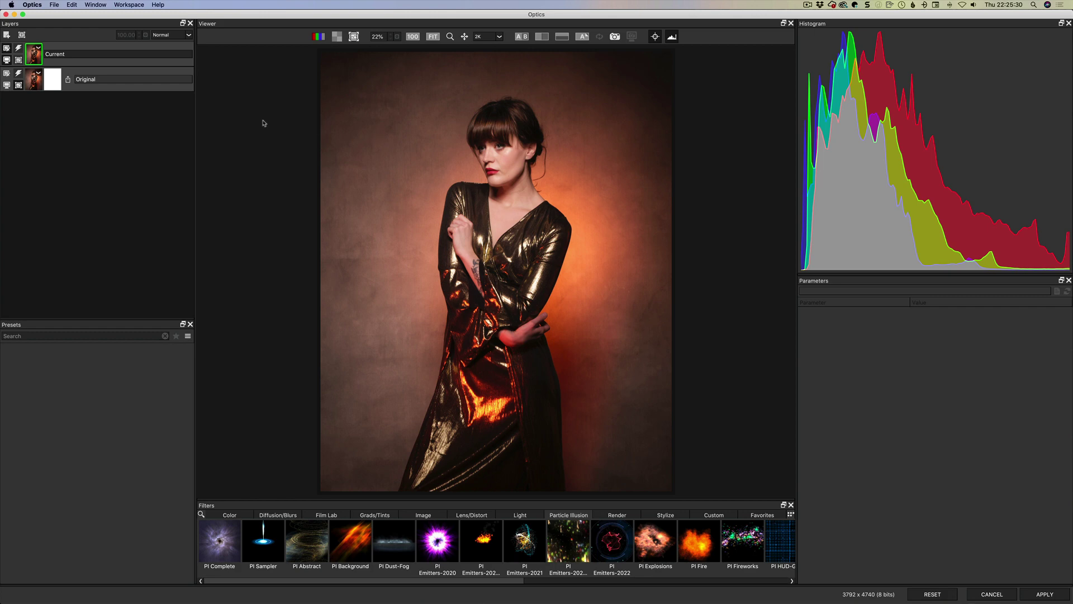
click(130, 5)
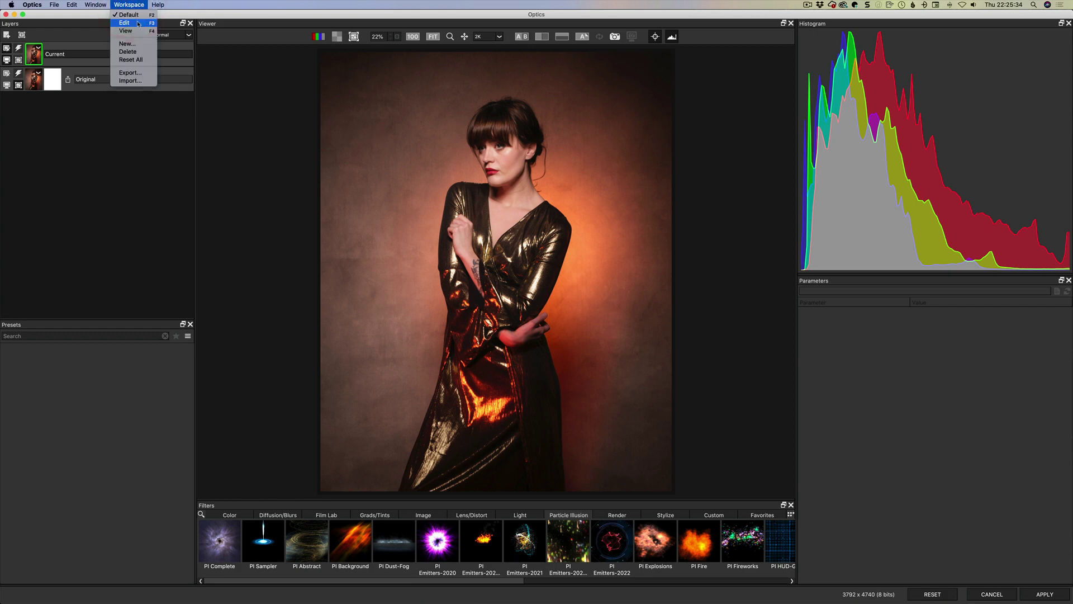
click(138, 23)
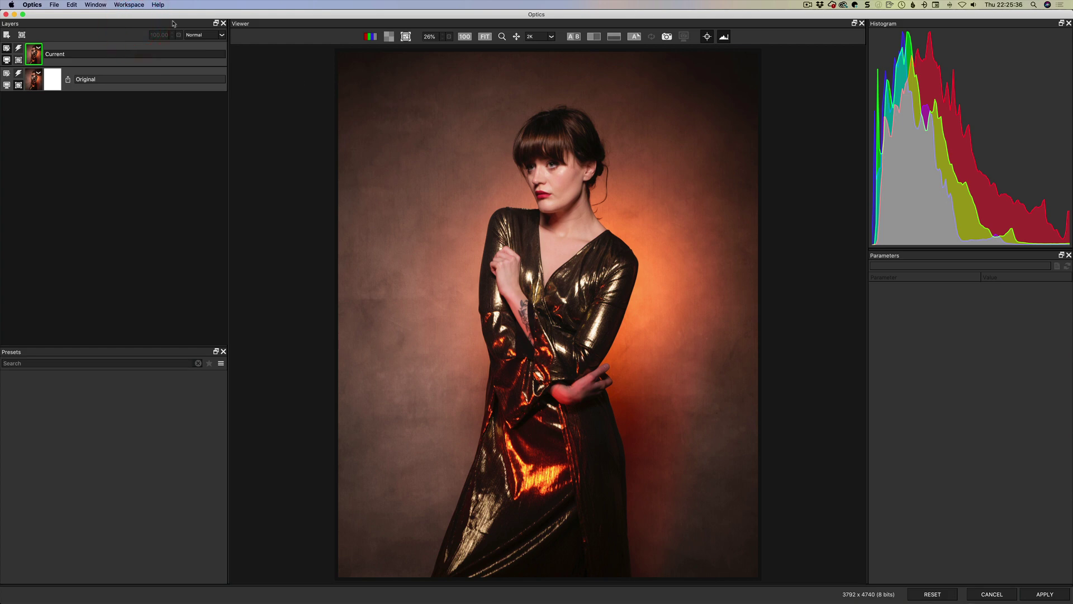
click(132, 6)
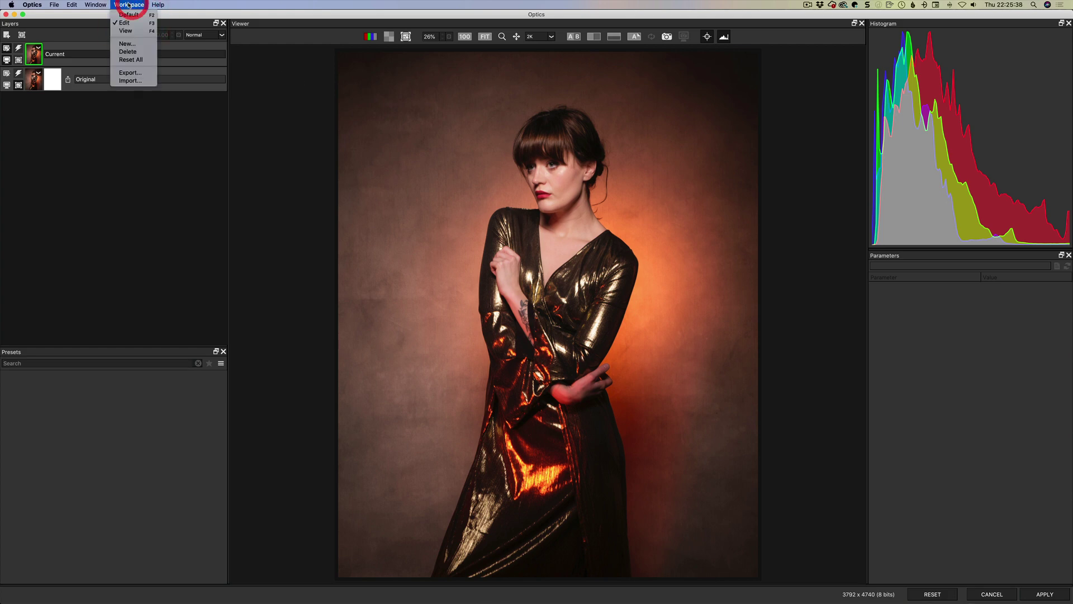
click(130, 34)
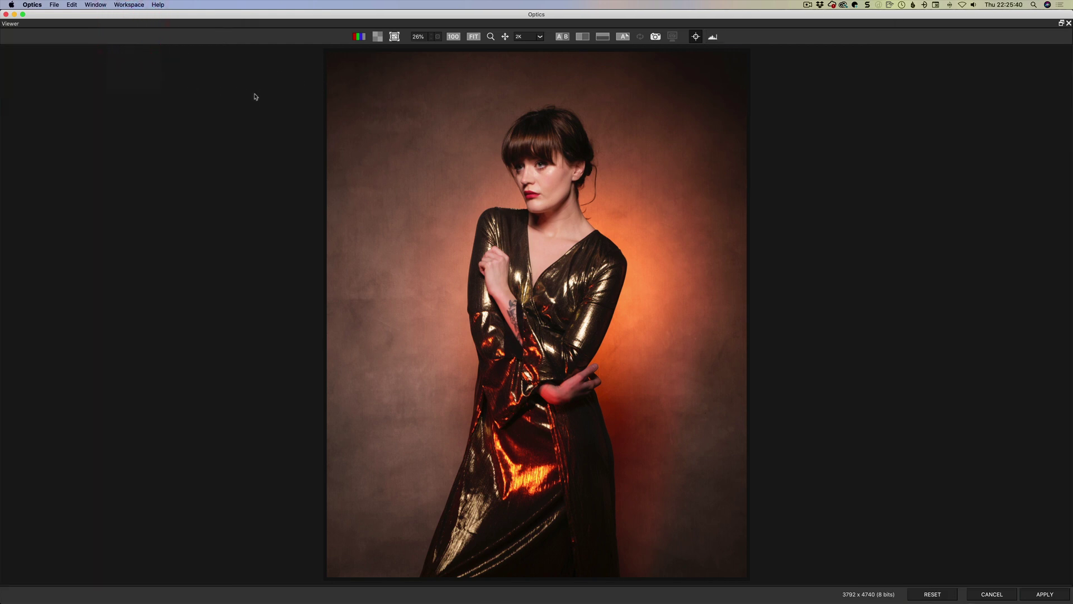
click(135, 7)
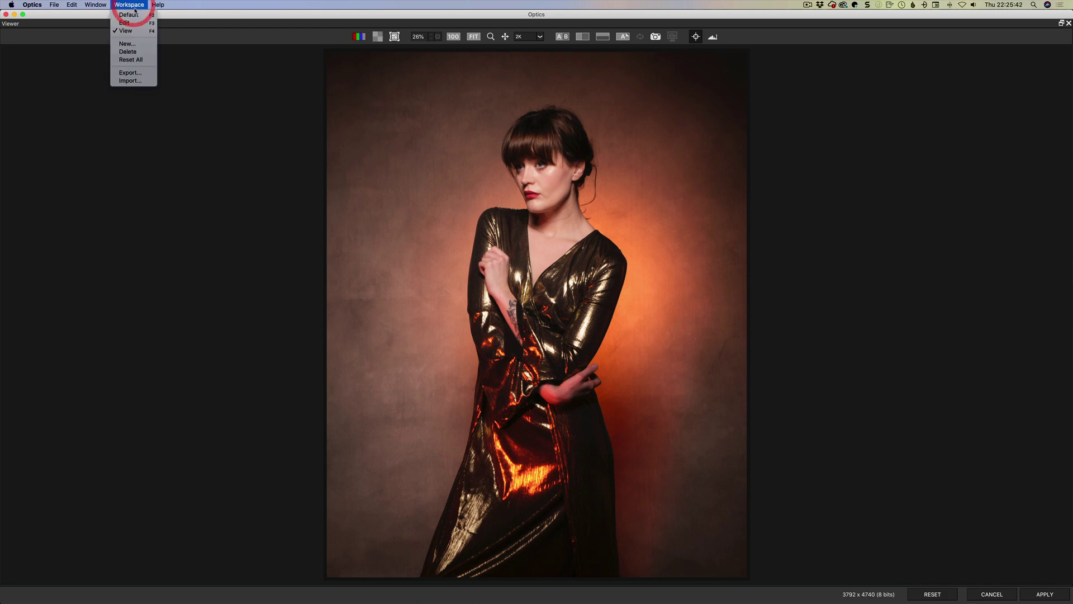
click(138, 19)
Step: Add the Metadata, Exif and Color Wheels panels to the layout, closing the Console window
click(97, 6)
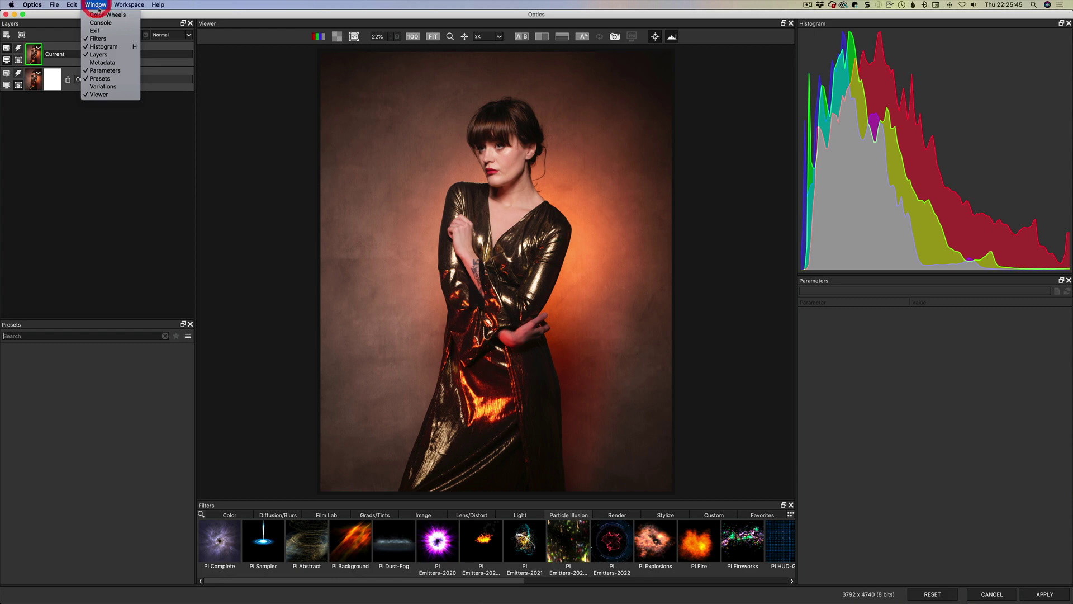
click(86, 63)
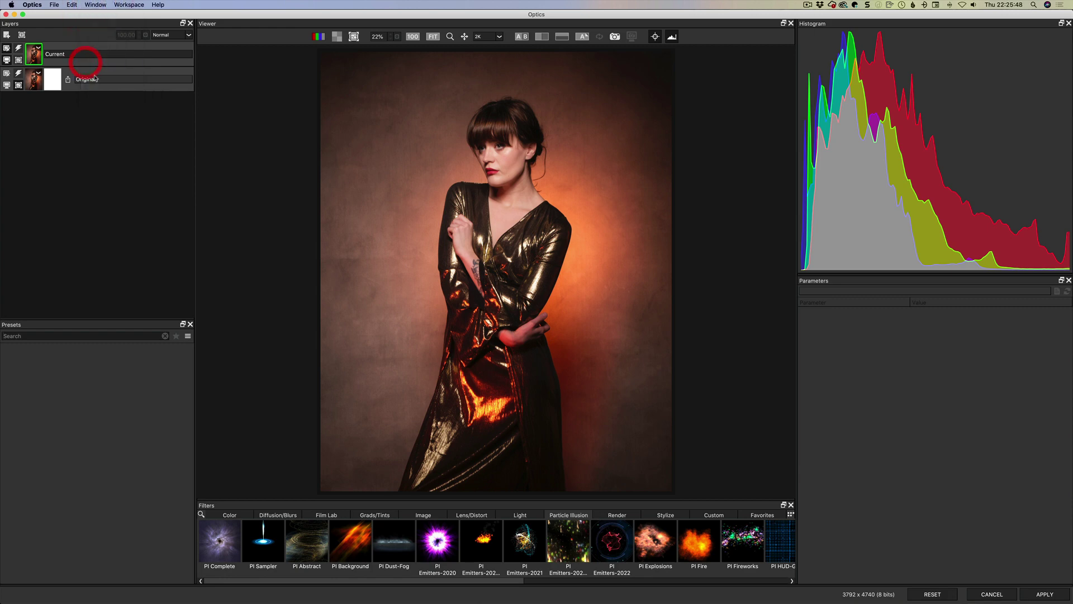
click(106, 7)
click(89, 35)
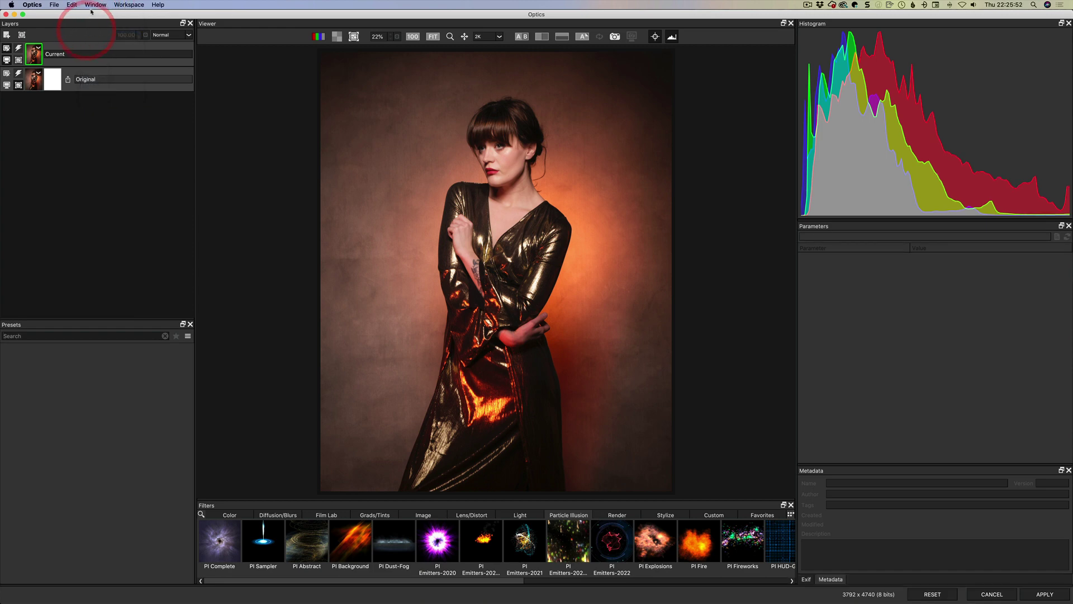
click(94, 5)
click(90, 24)
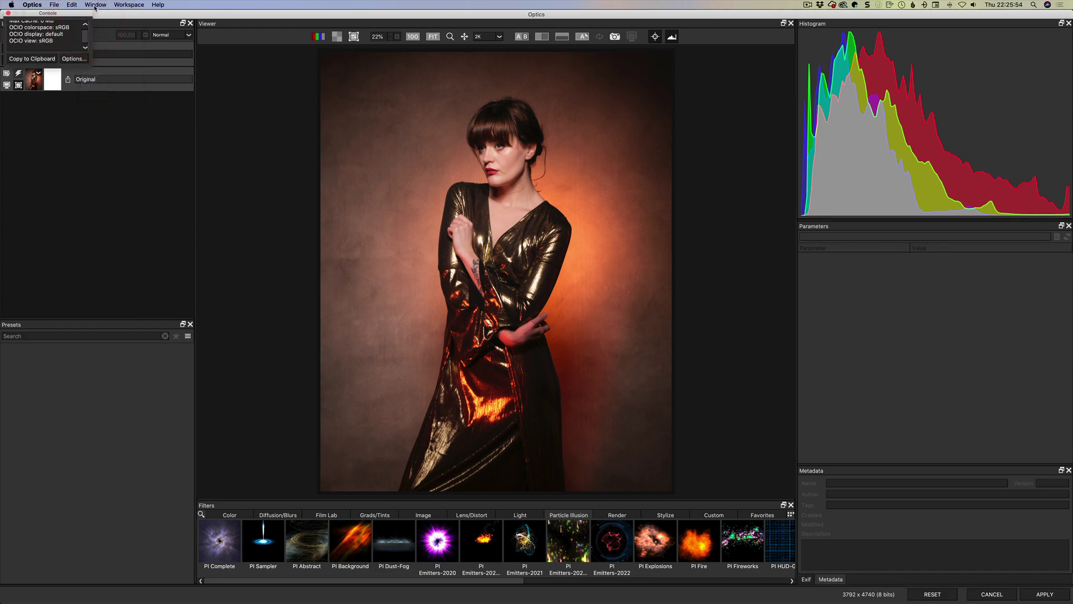
click(95, 5)
click(90, 29)
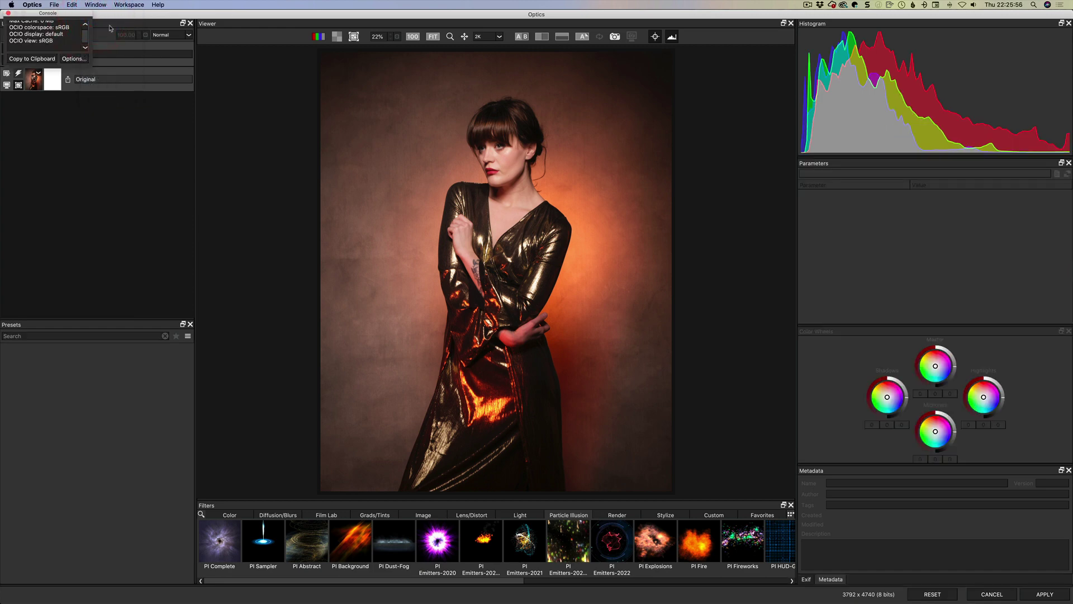
click(8, 12)
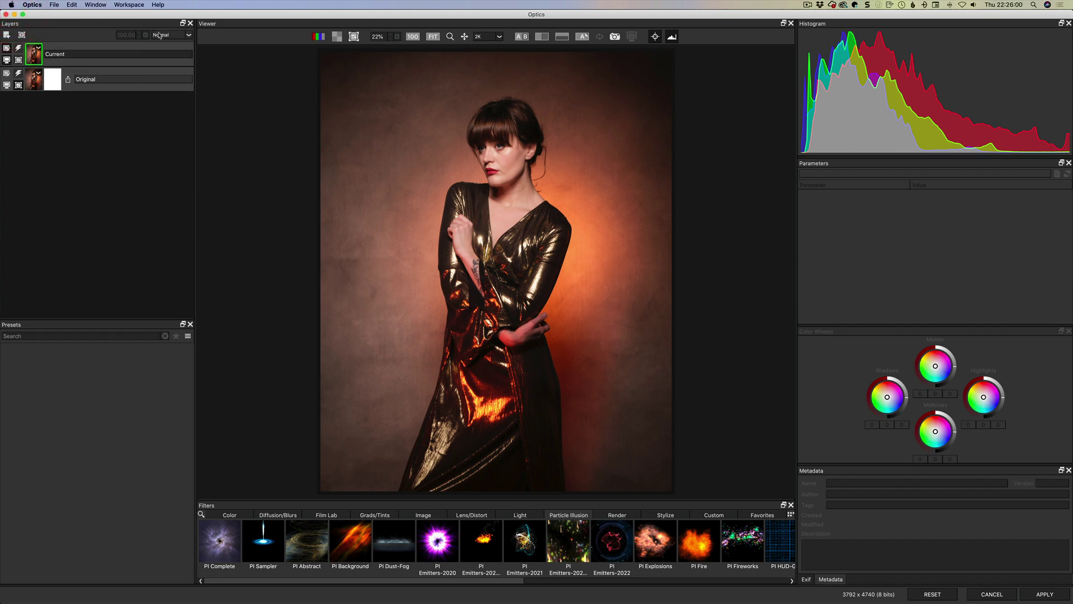
Step: Save the current panel layout as a new workspace labelled 'More'
click(128, 4)
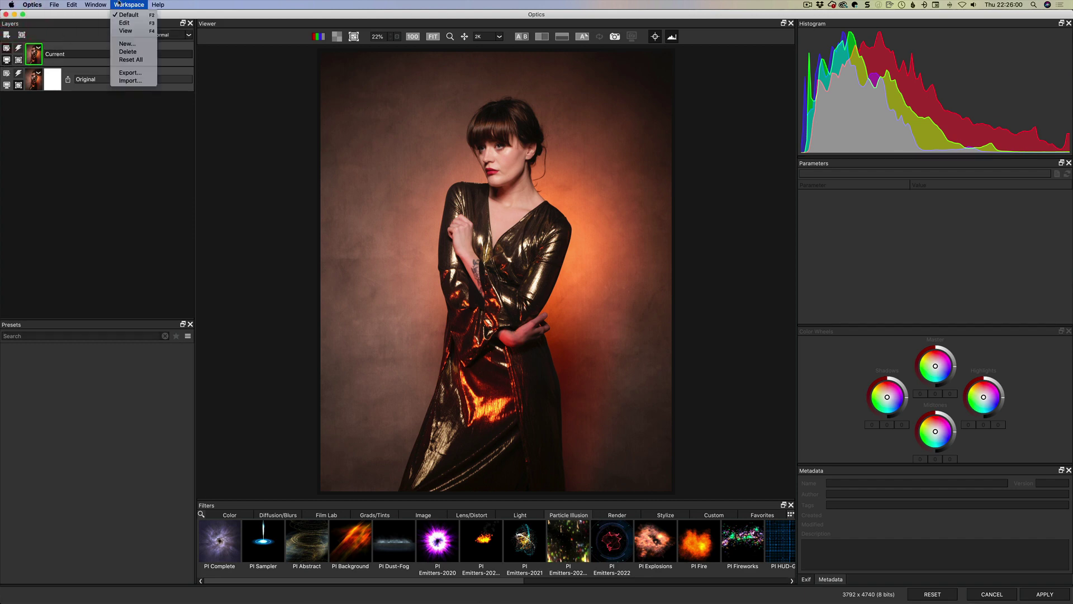
click(129, 43)
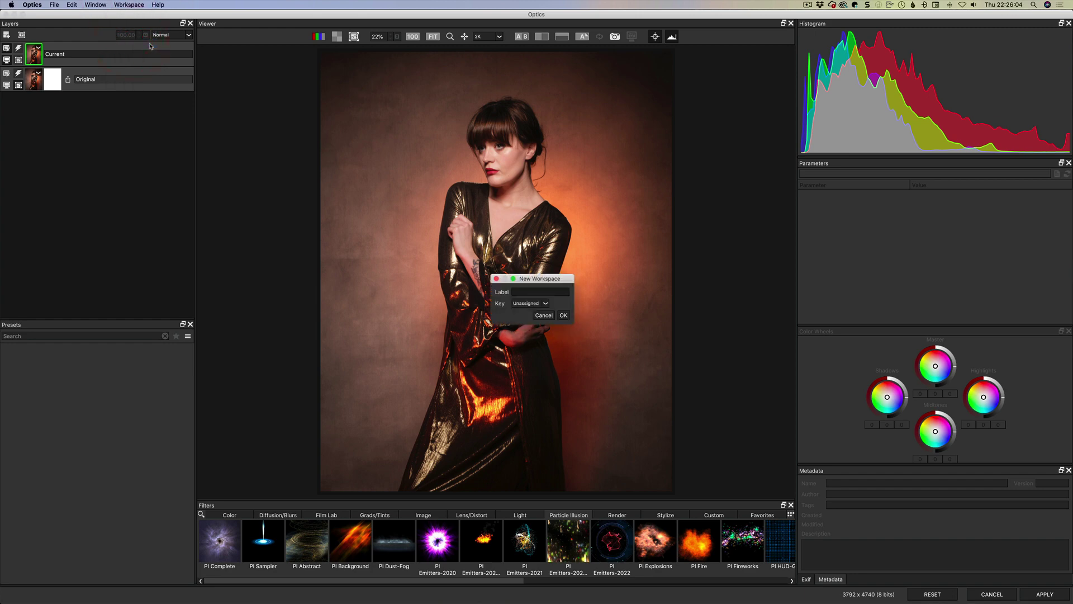
key(shift)
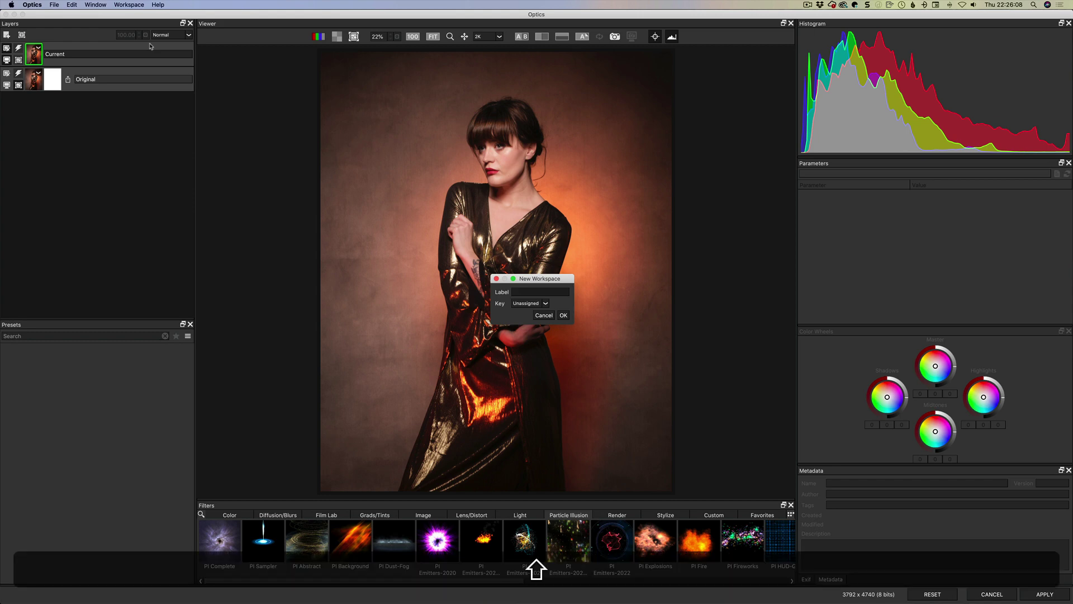
text(MOre)
key(BackSpace)
text(ore)
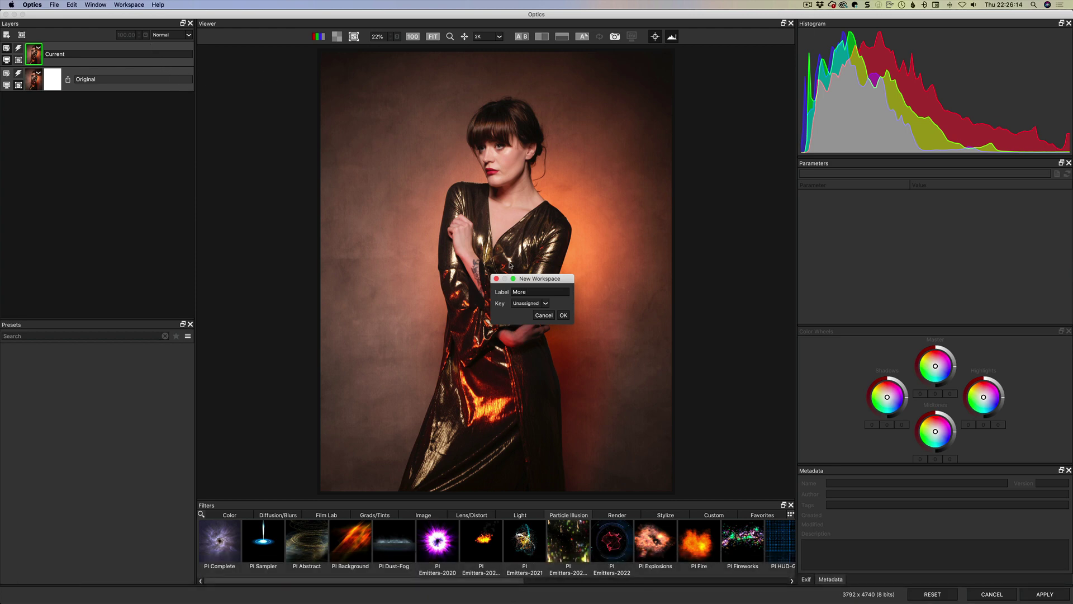
click(563, 315)
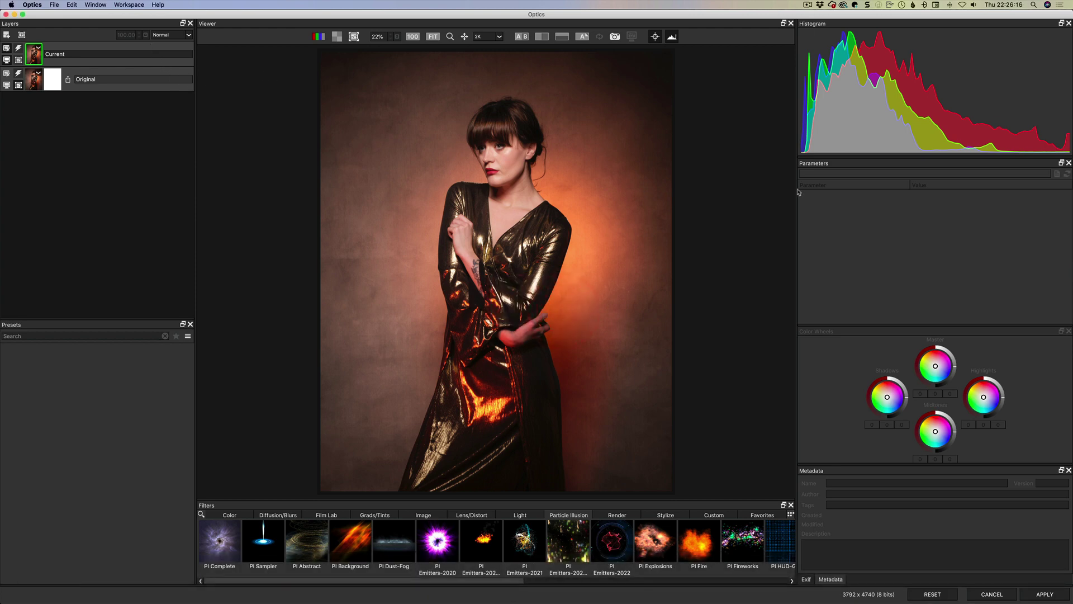
click(139, 5)
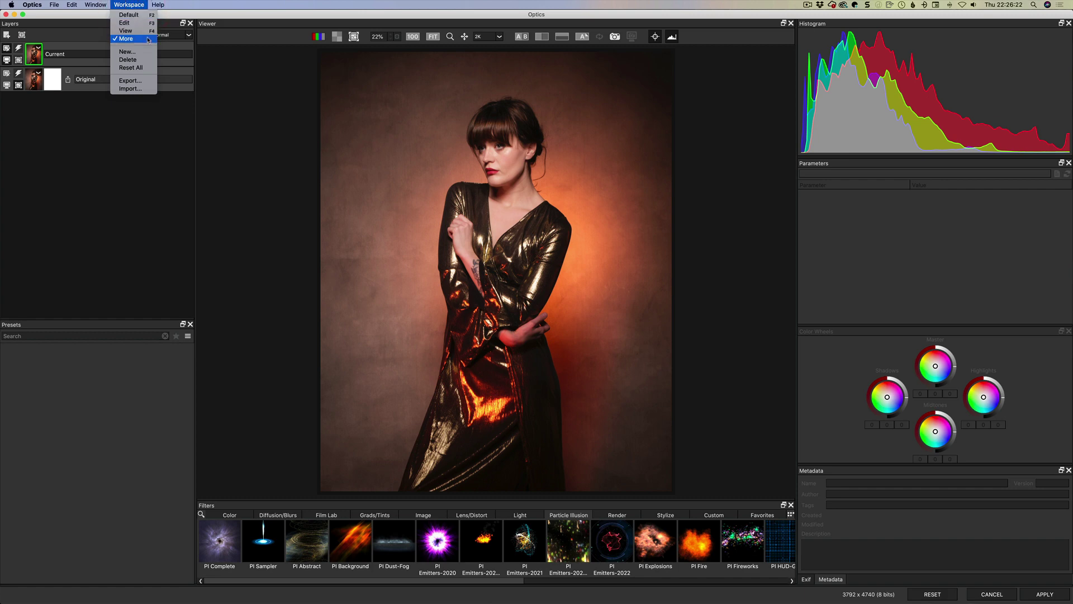
click(129, 15)
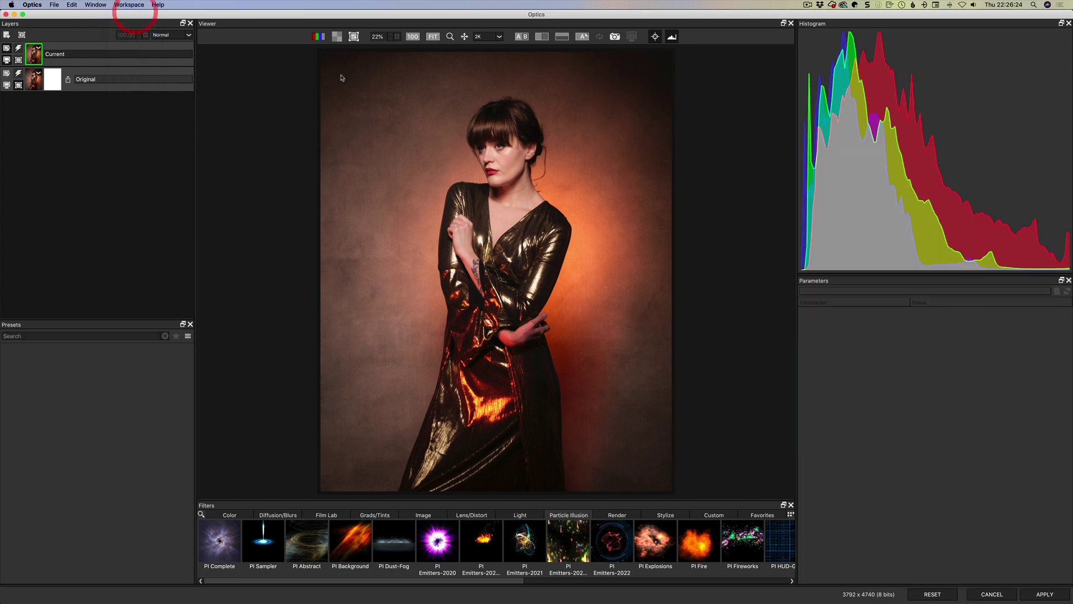